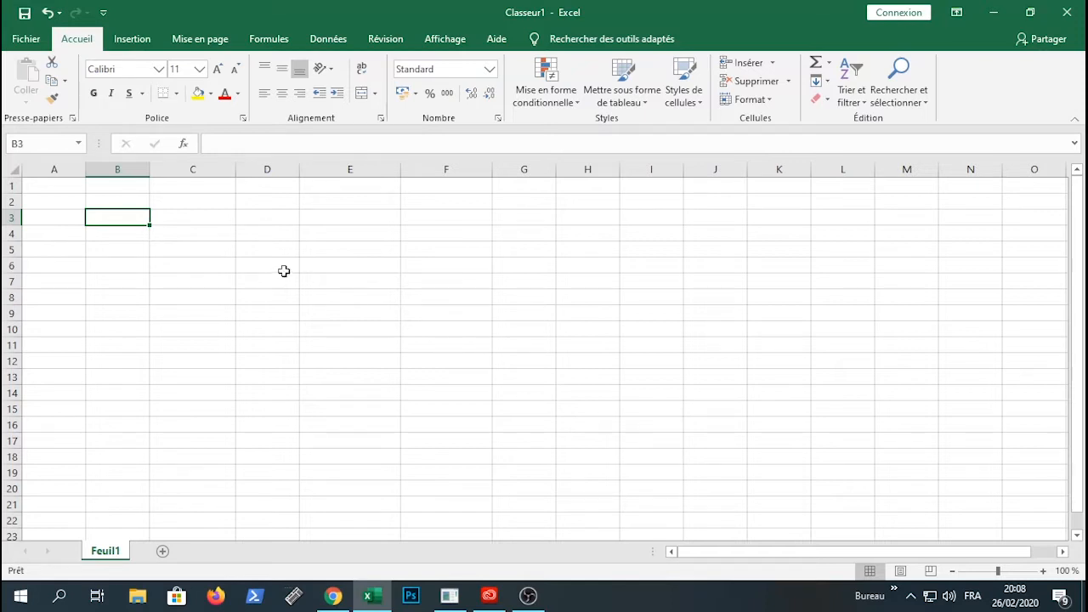
# Enter Janvier in cell B3 and auto-fill the month series down to B14.
pyautogui.click(226, 263)
pyautogui.click(116, 216)
pyautogui.write('Janvier')
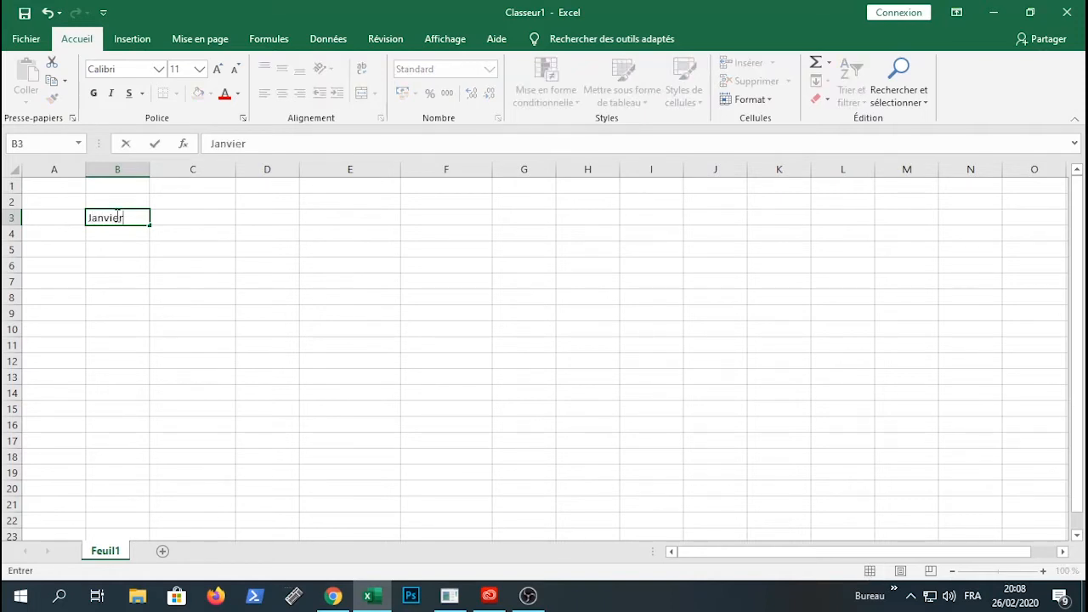
pyautogui.click(178, 252)
pyautogui.click(123, 211)
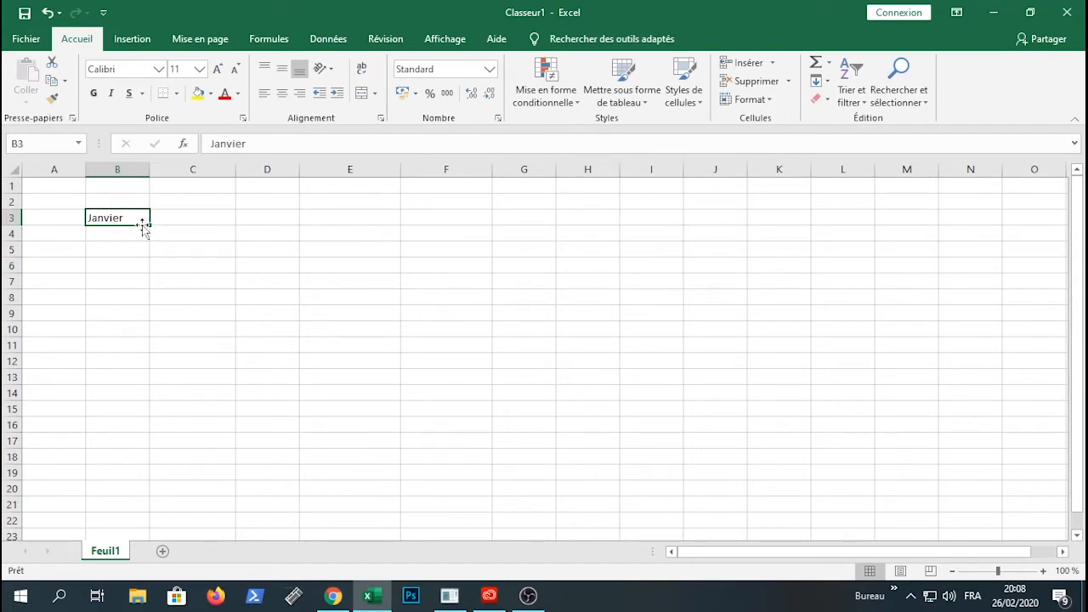
pyautogui.moveTo(150, 226); pyautogui.dragTo(136, 401)
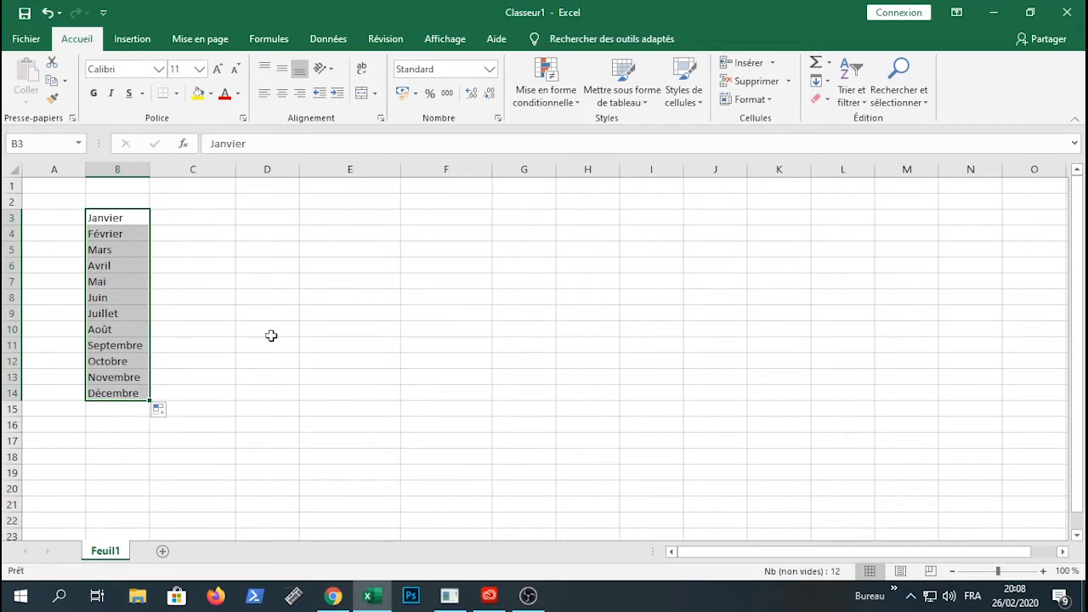
# Switch the month fill in B3:B14 to Copier les cellules and back to Incrémenter une série.
pyautogui.click(170, 412)
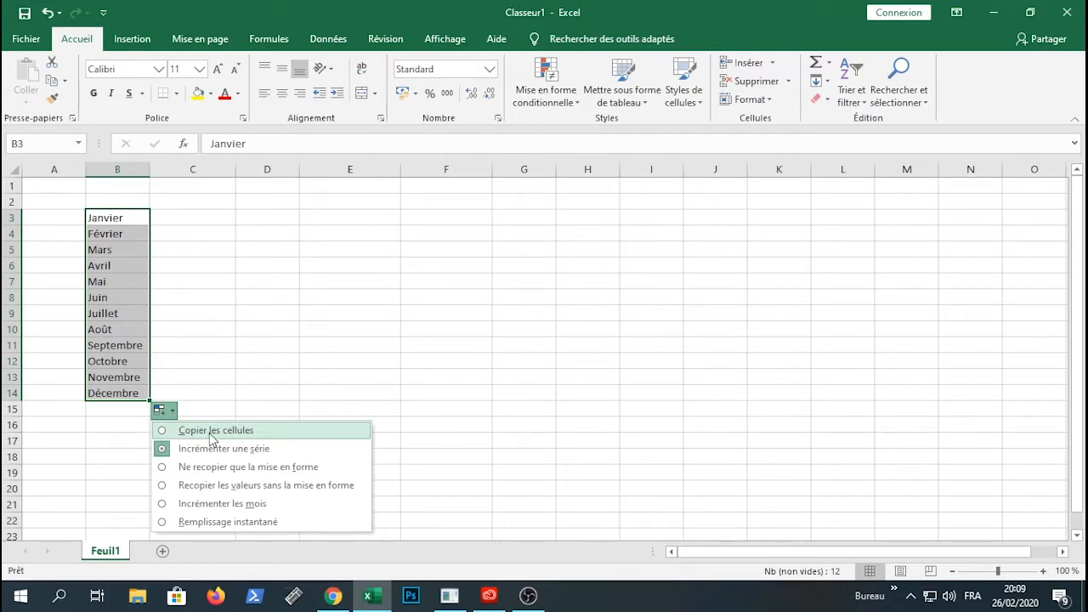
pyautogui.click(212, 431)
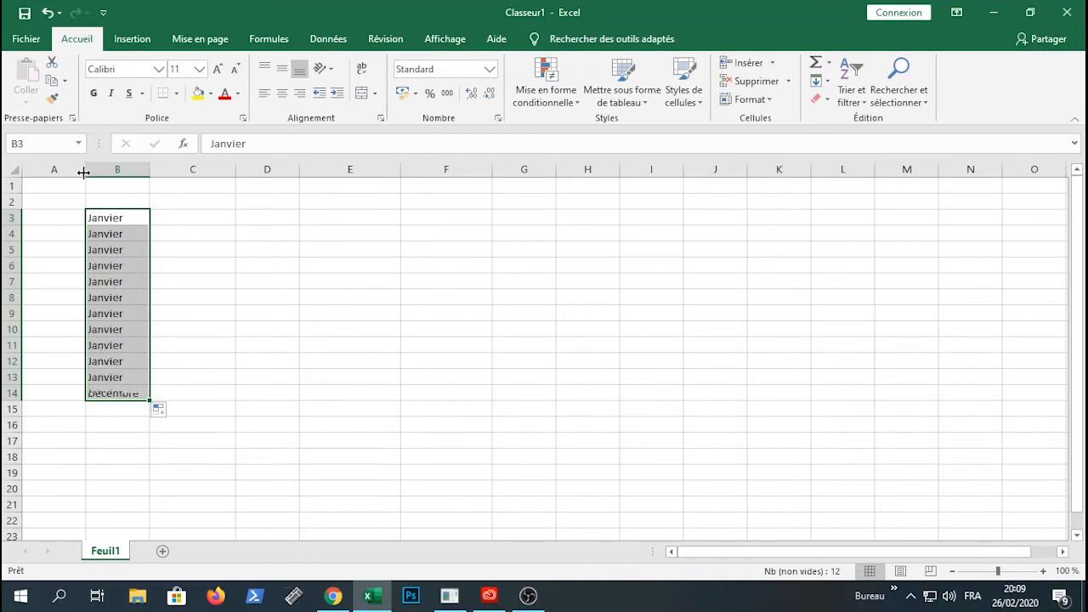
pyautogui.click(167, 411)
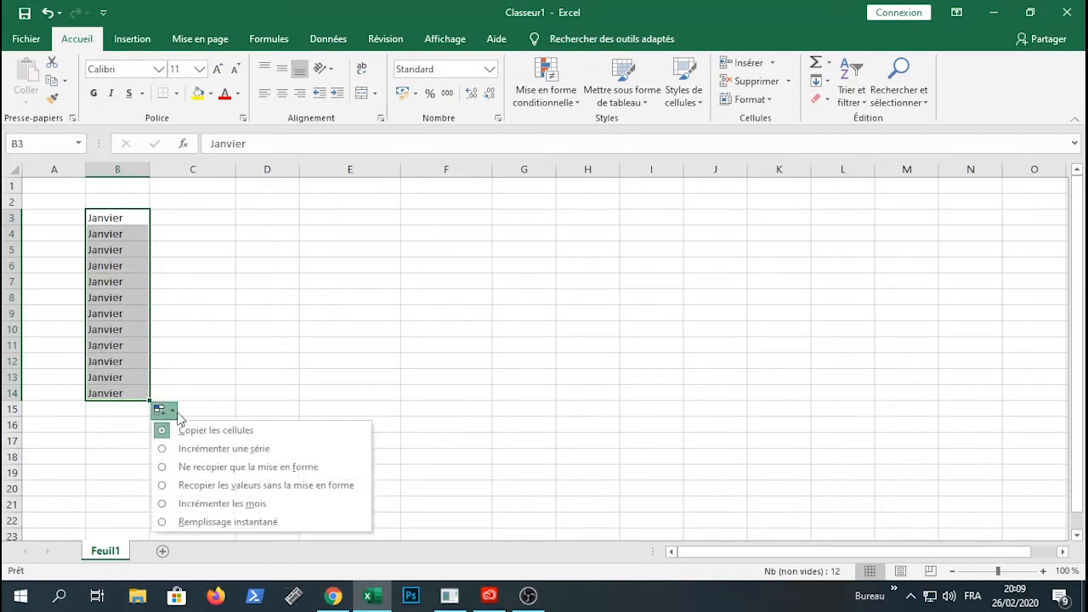
pyautogui.click(209, 451)
pyautogui.click(315, 296)
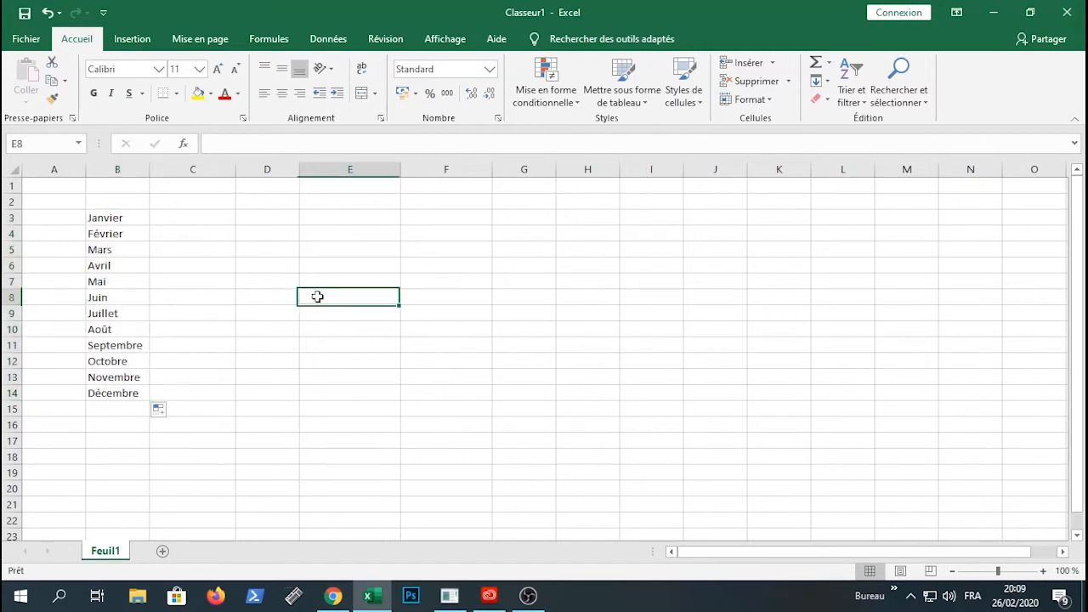
# Enter Lundi in cell C3 and auto-fill the days of the week down to C9.
pyautogui.click(195, 218)
pyautogui.write('Mo')
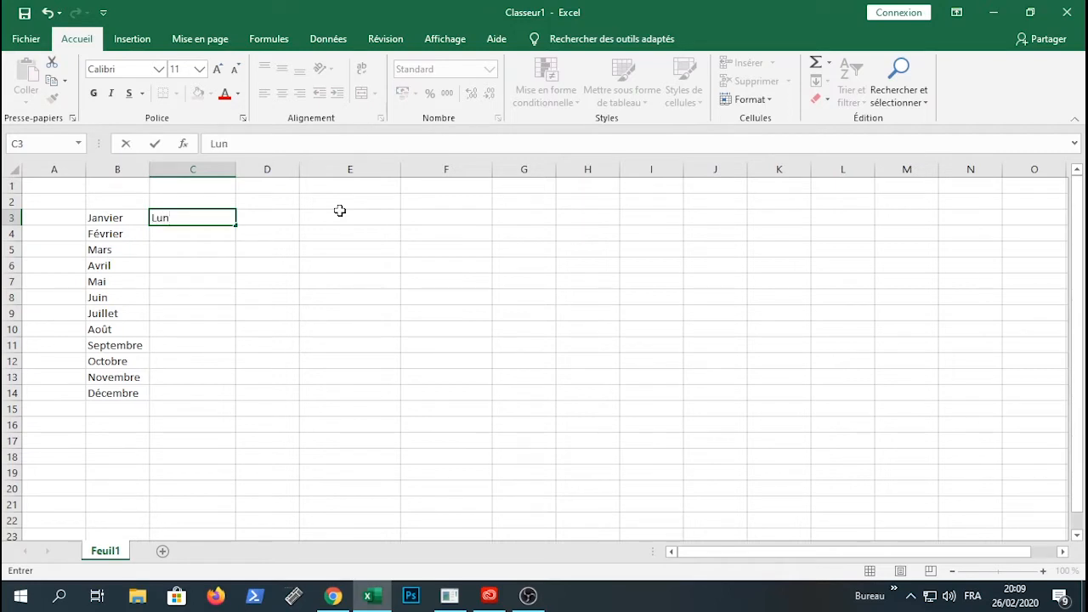
pyautogui.click(284, 266)
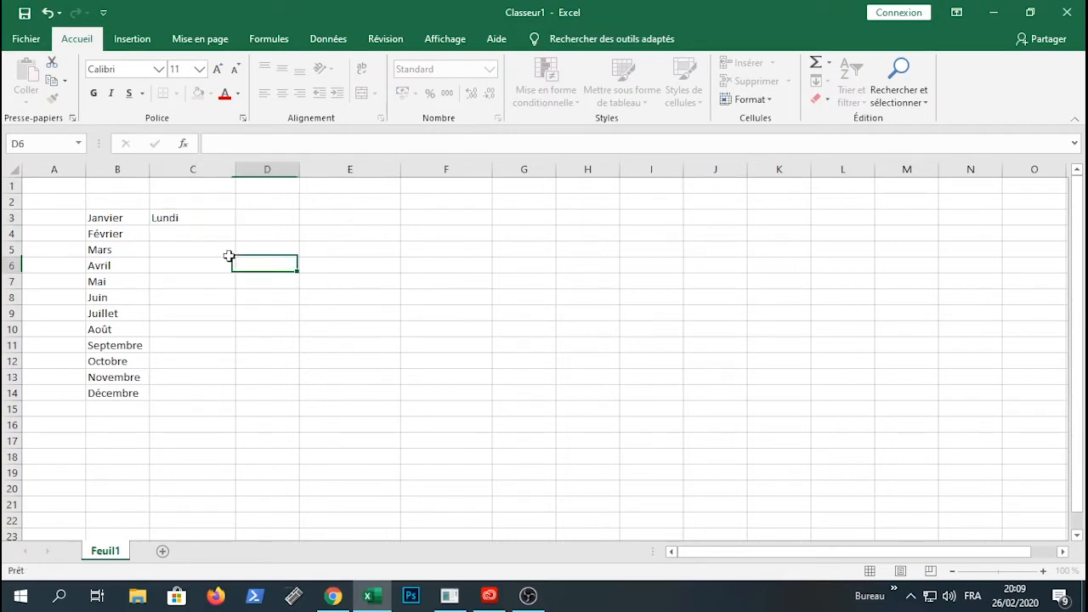
pyautogui.click(174, 219)
pyautogui.moveTo(238, 227); pyautogui.dragTo(243, 321)
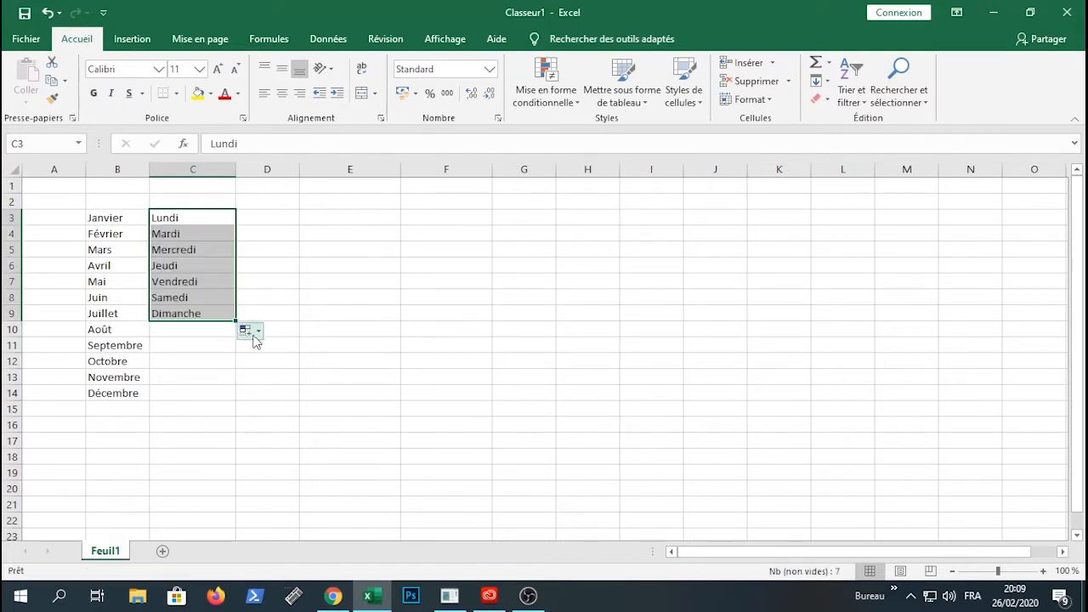
# Change the day fill in C3:C9 to Incrémenter les jours de semaine so it uses weekdays only.
pyautogui.click(258, 333)
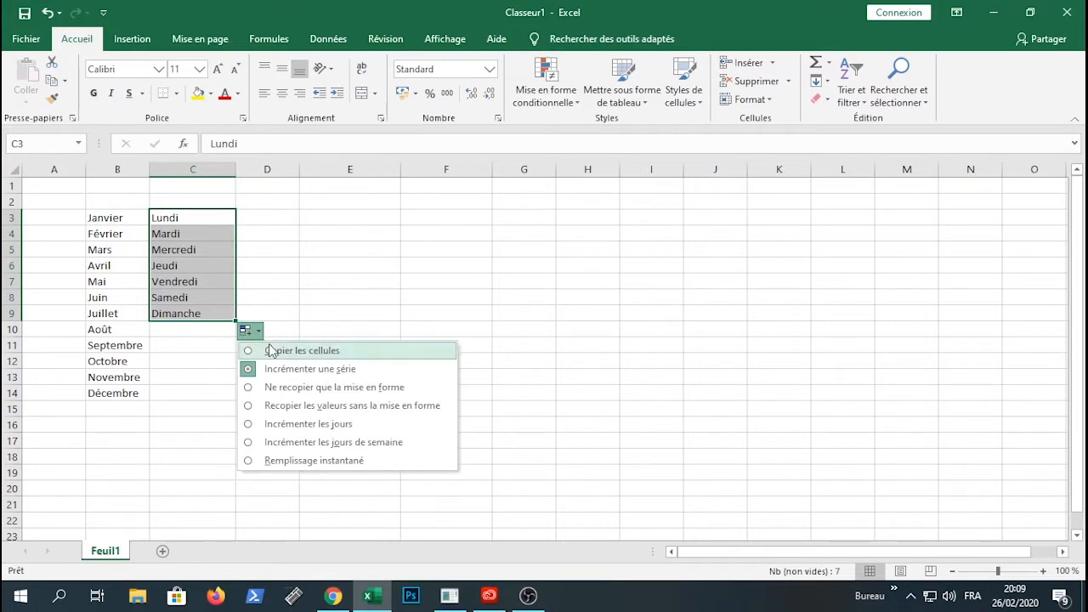
pyautogui.click(330, 442)
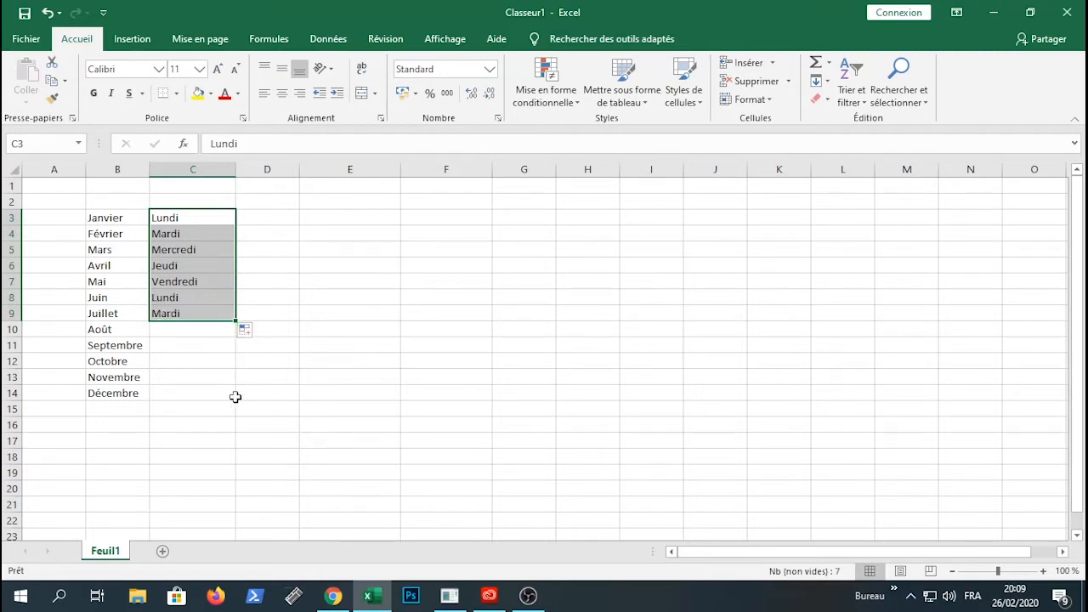
pyautogui.click(325, 285)
# Extend the day list in column C down to C16 with the Incrémenter une série fill option.
pyautogui.moveTo(199, 218); pyautogui.dragTo(234, 407)
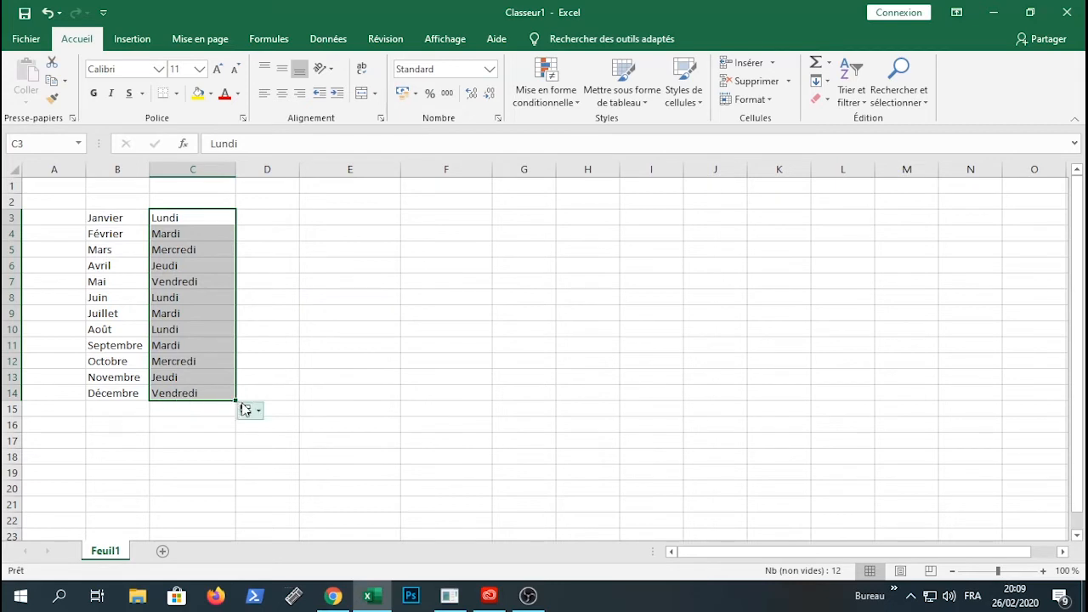
pyautogui.moveTo(236, 399); pyautogui.dragTo(244, 430)
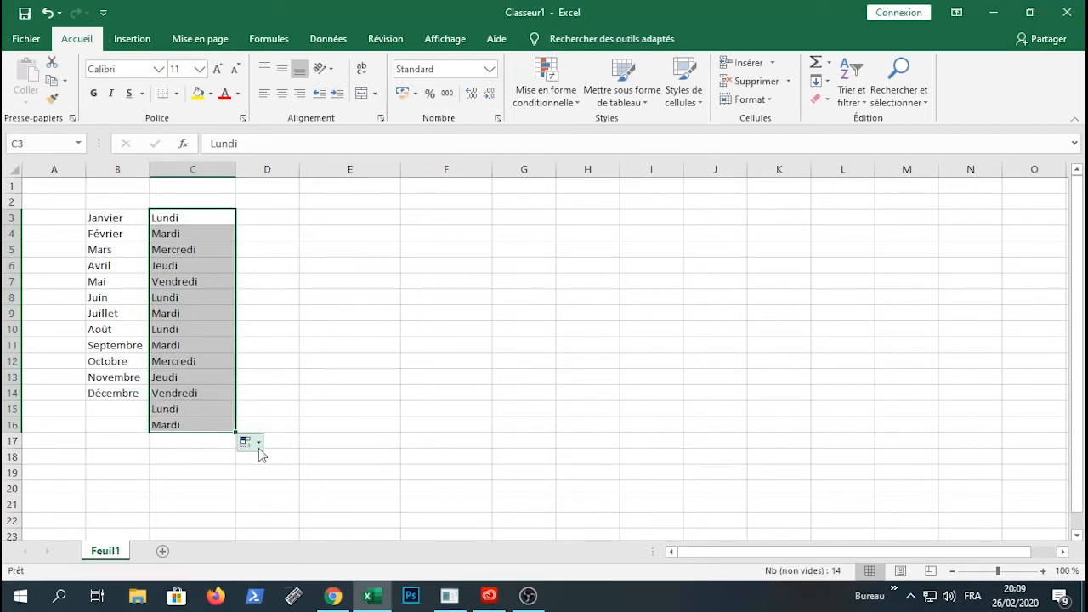
pyautogui.click(257, 443)
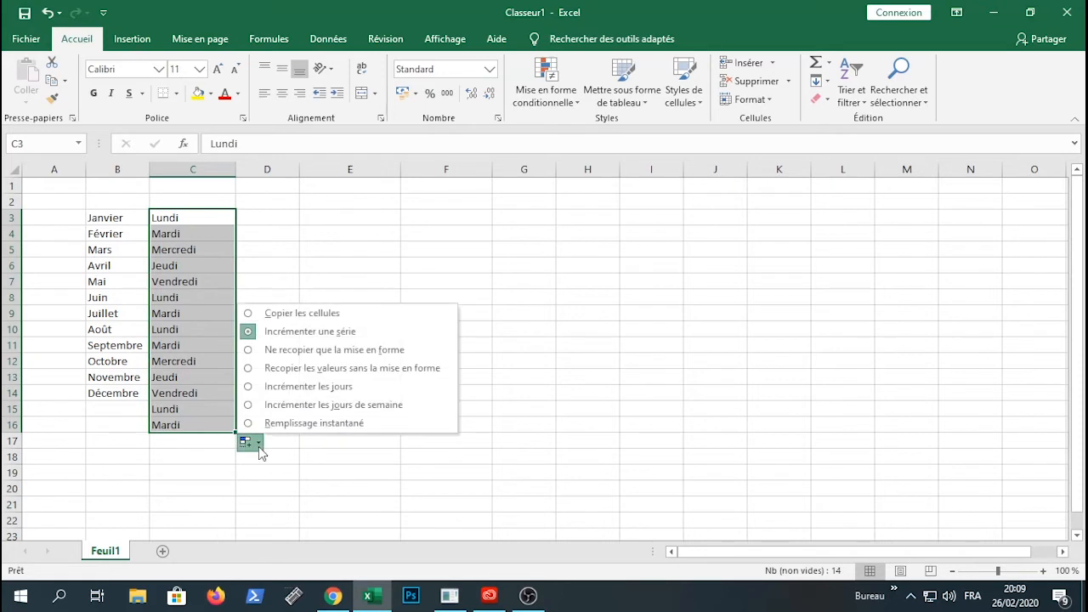
pyautogui.click(280, 331)
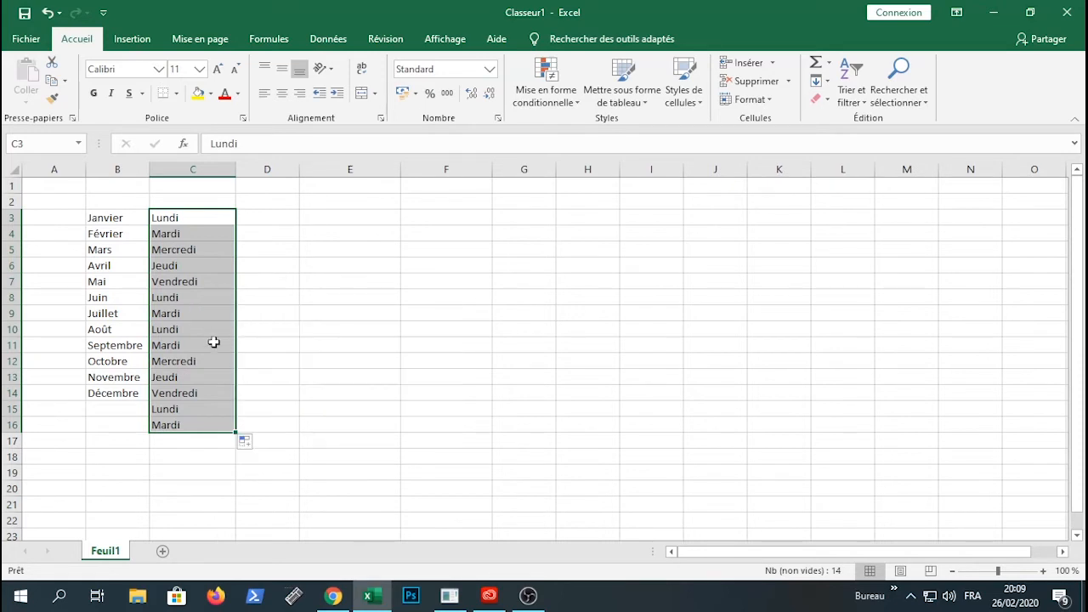
# Try the Copier les cellules, Incrémenter une série and Incrémenter les jours fill options on C3:C16.
pyautogui.click(252, 445)
pyautogui.click(281, 315)
pyautogui.click(251, 444)
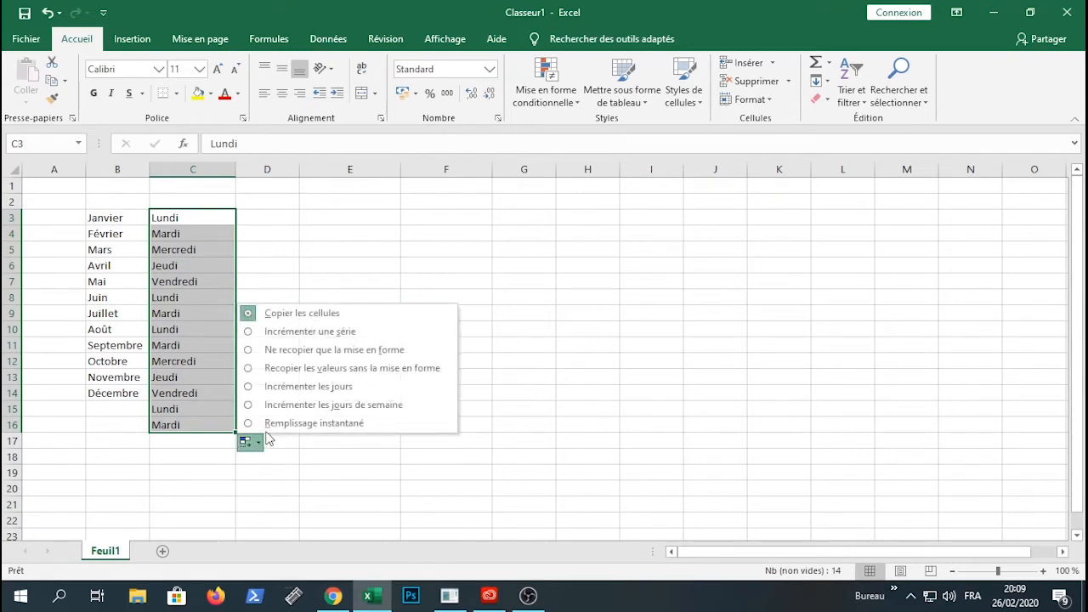
pyautogui.click(292, 331)
pyautogui.click(260, 447)
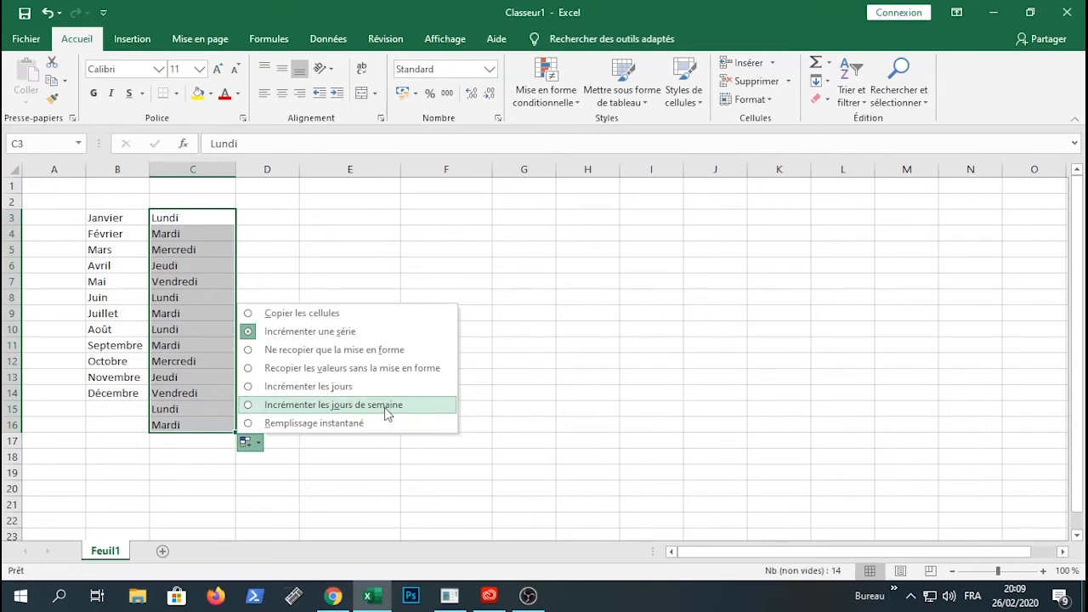
pyautogui.click(320, 387)
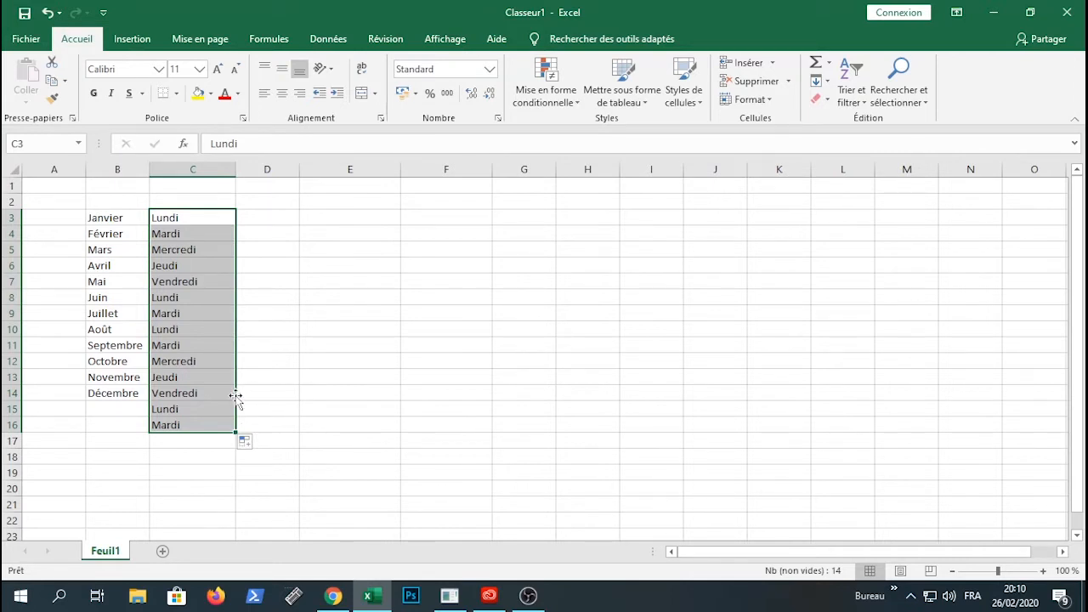
pyautogui.click(271, 389)
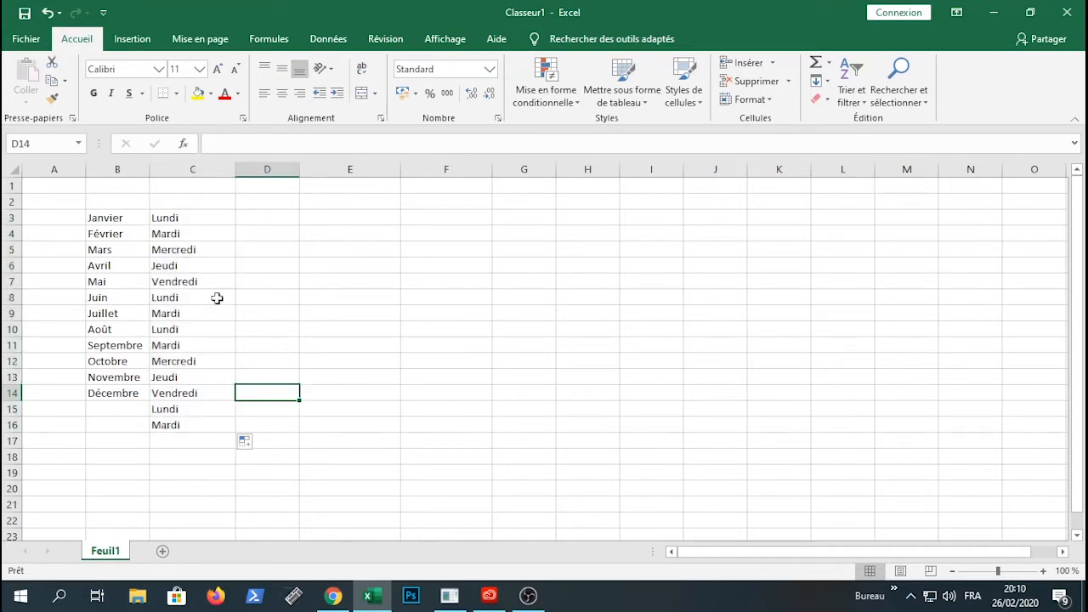
# Refill the day series from Lundi in C3 down to C14 and clear the leftover cells C15:C17.
pyautogui.click(195, 219)
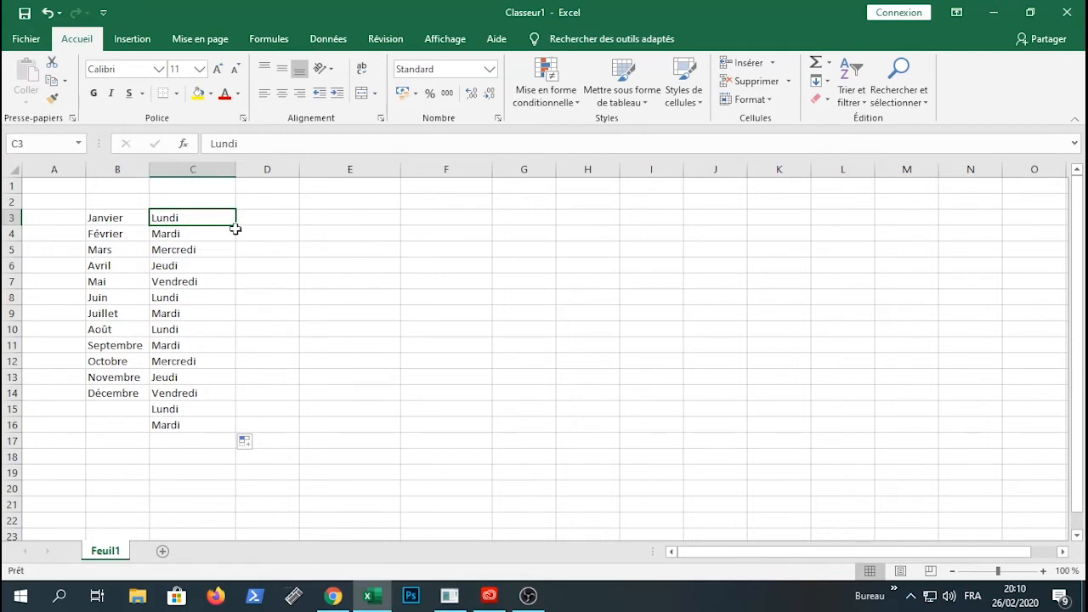
pyautogui.moveTo(237, 228); pyautogui.dragTo(240, 398)
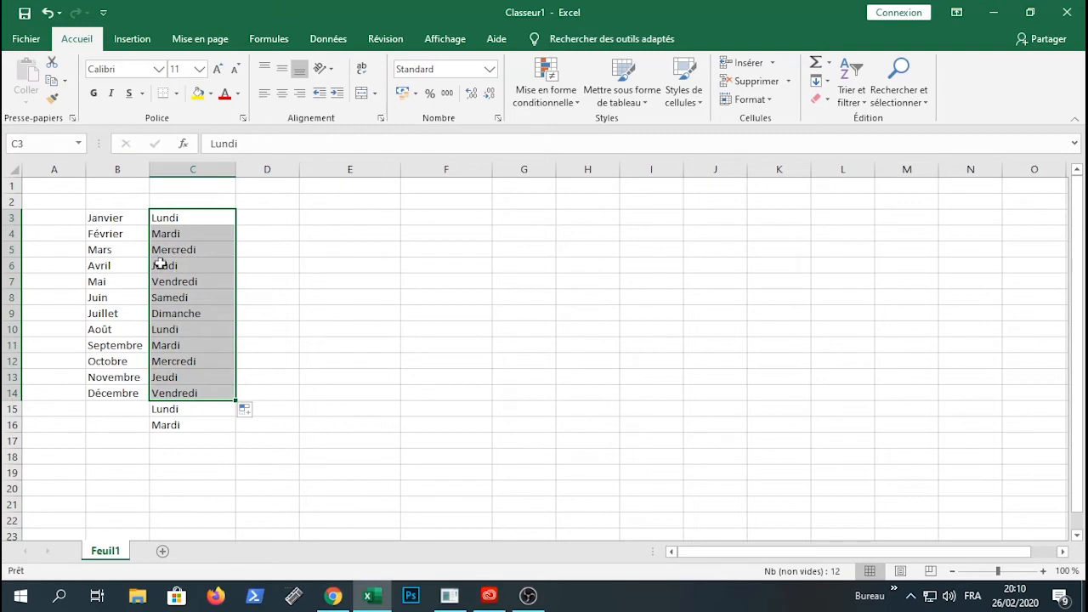
pyautogui.moveTo(175, 409); pyautogui.dragTo(178, 438)
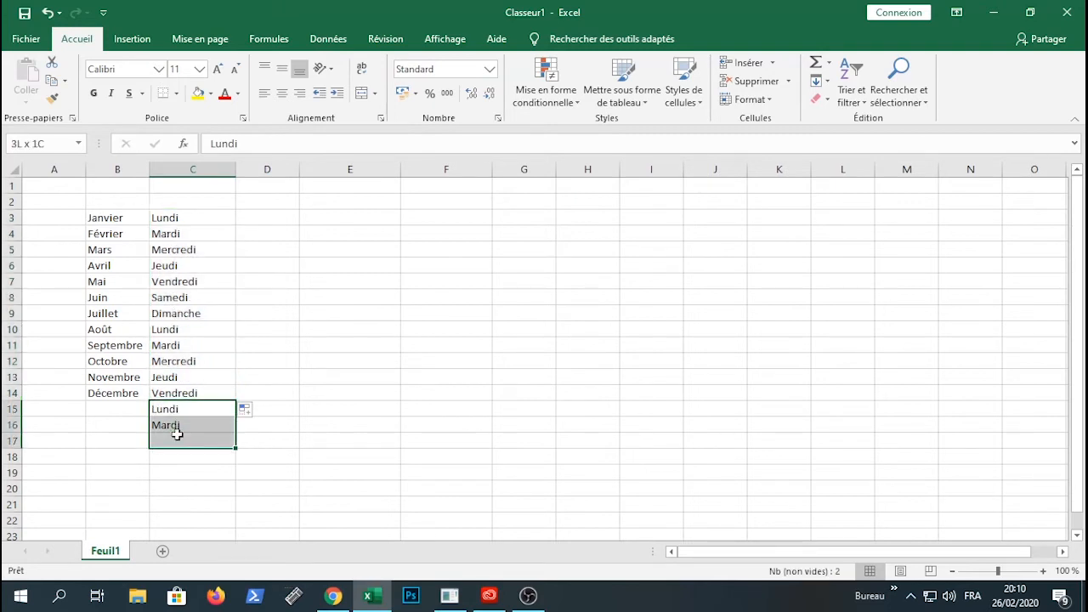
pyautogui.press('Delete')
pyautogui.click(352, 347)
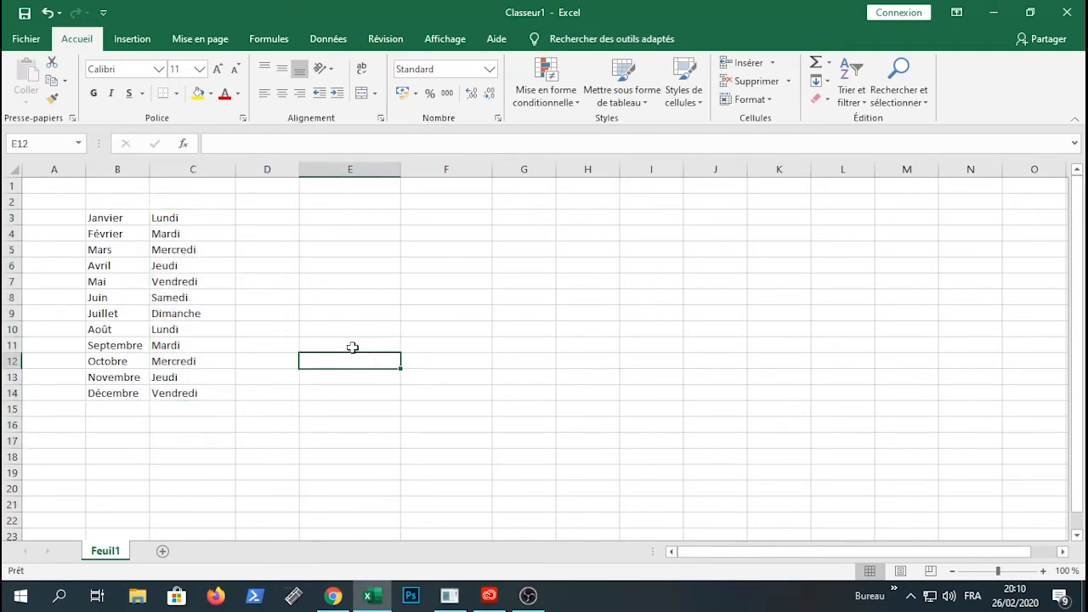
# Enter the date 26/02/2019 in cell D3 and auto-fill consecutive dates down to D14.
pyautogui.click(275, 214)
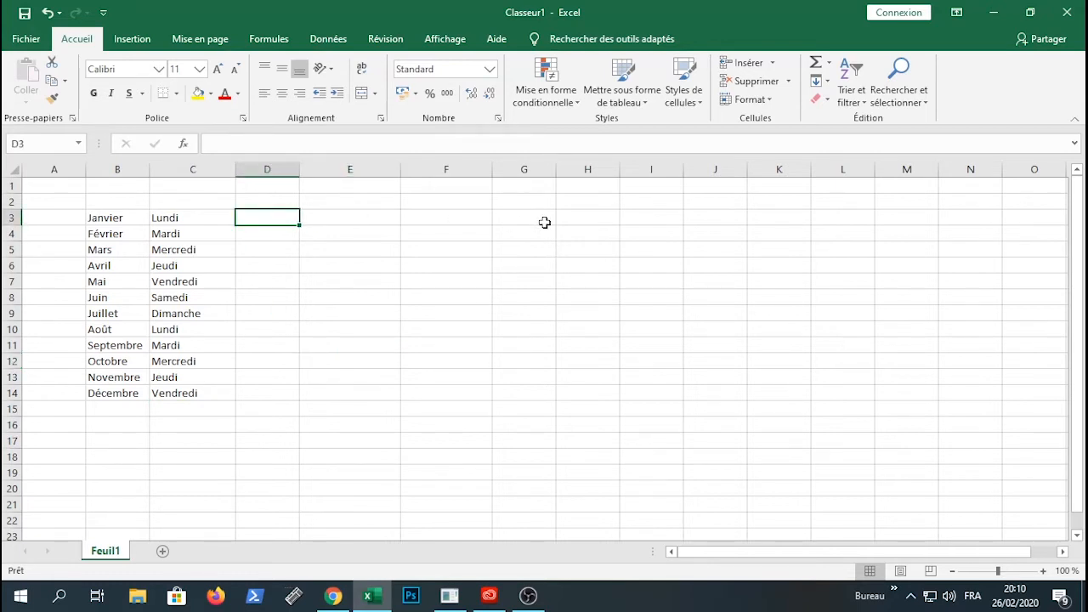
pyautogui.write('26')
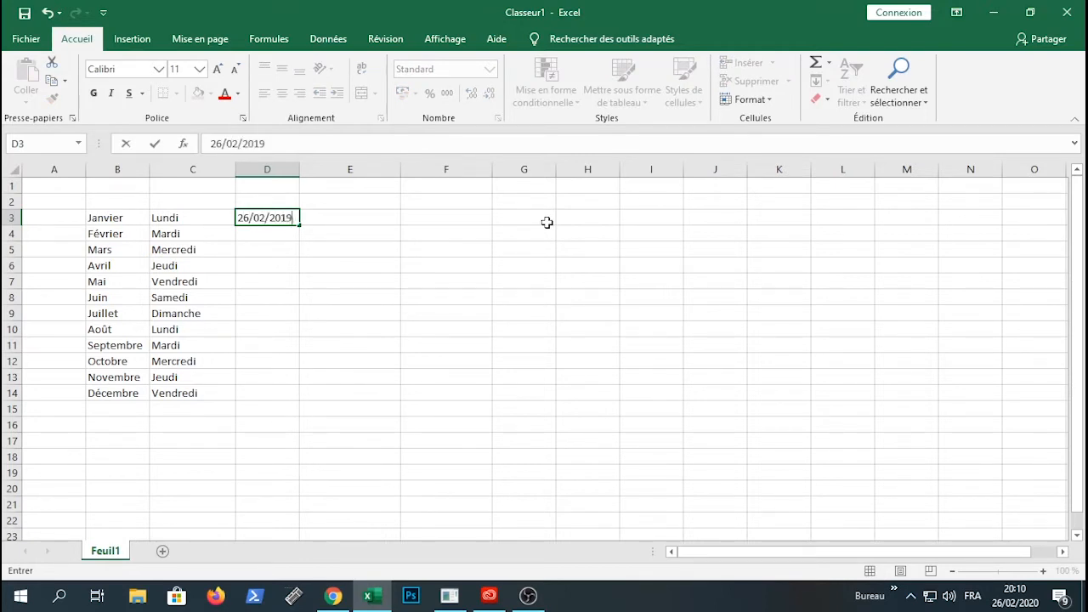
pyautogui.write('/02/2019')
pyautogui.click(371, 226)
pyautogui.click(270, 218)
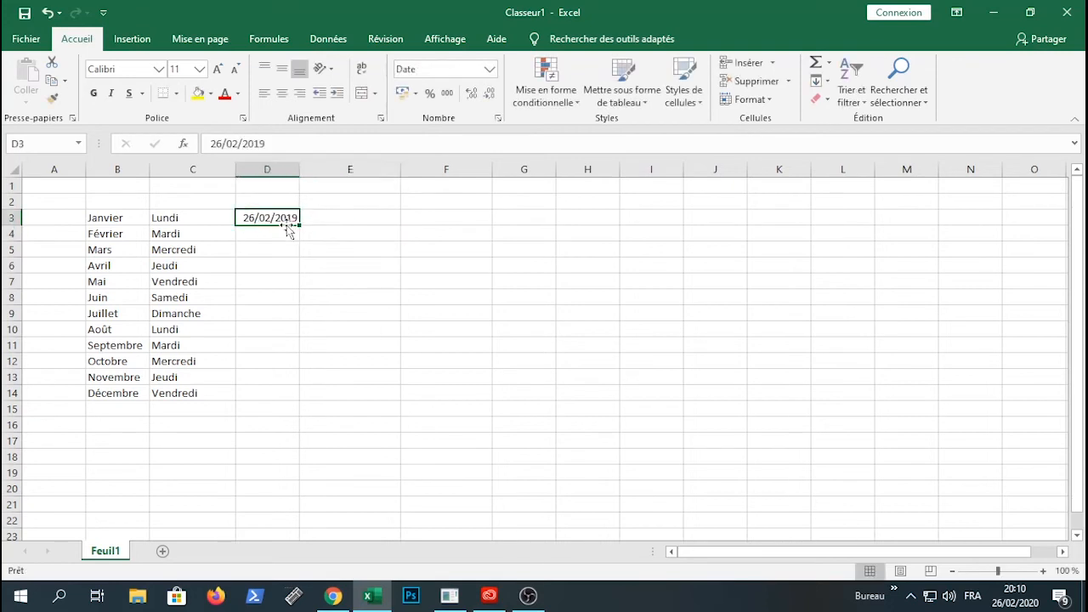
pyautogui.moveTo(298, 228); pyautogui.dragTo(291, 406)
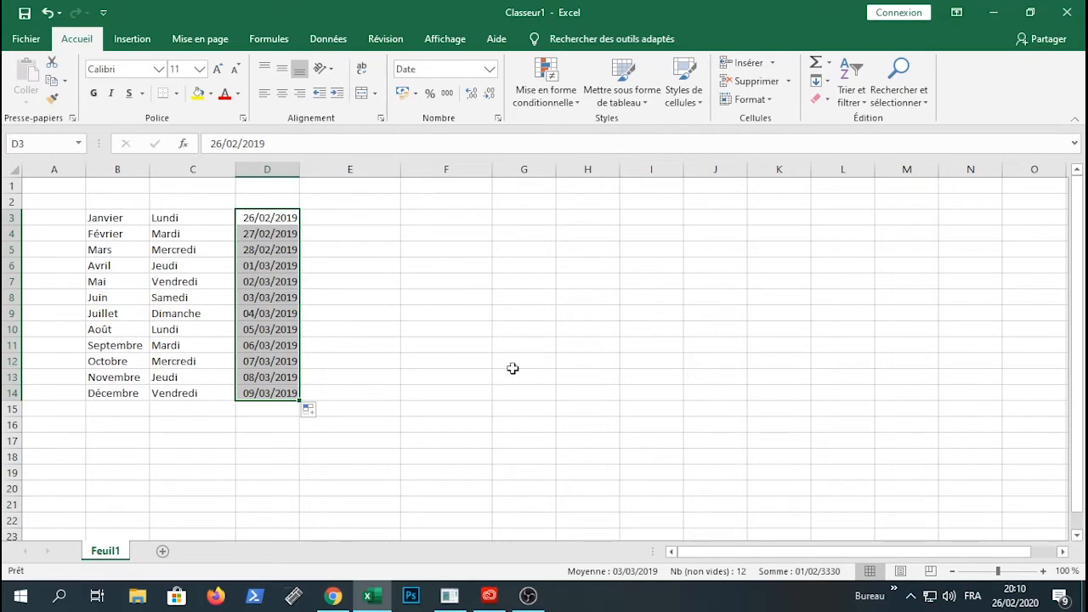
pyautogui.click(504, 340)
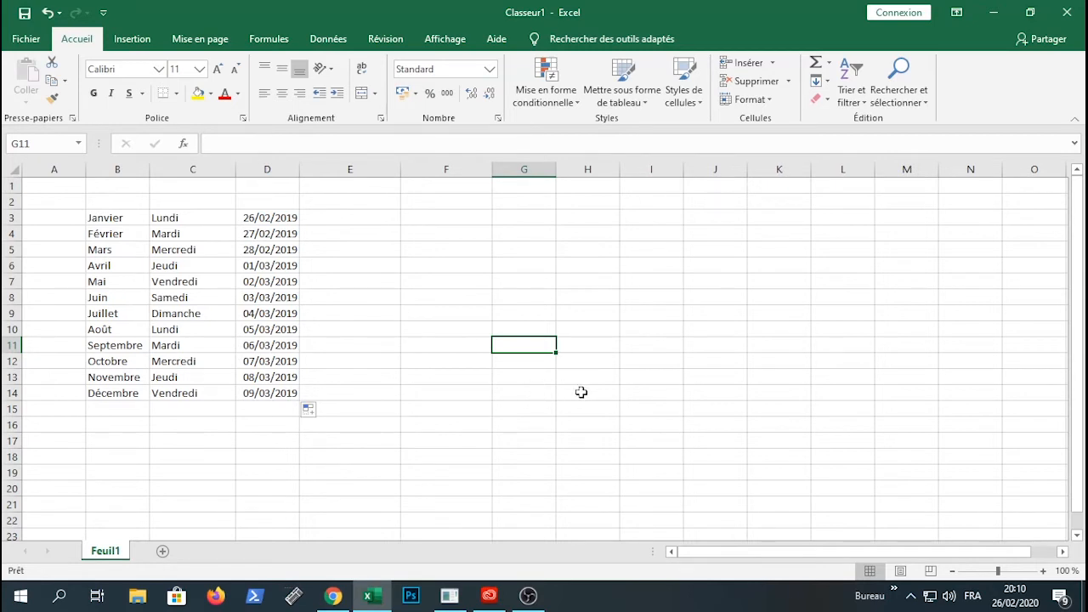
# Enter 1 in F3 and 2 in F4, and extend the number series down to F14.
pyautogui.click(434, 219)
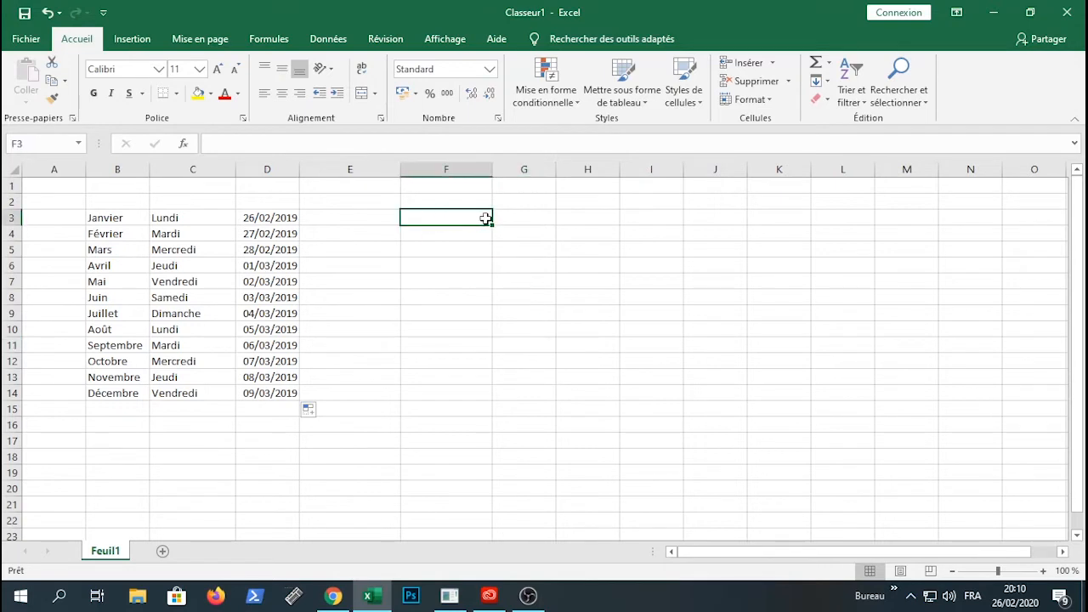
pyautogui.write('1')
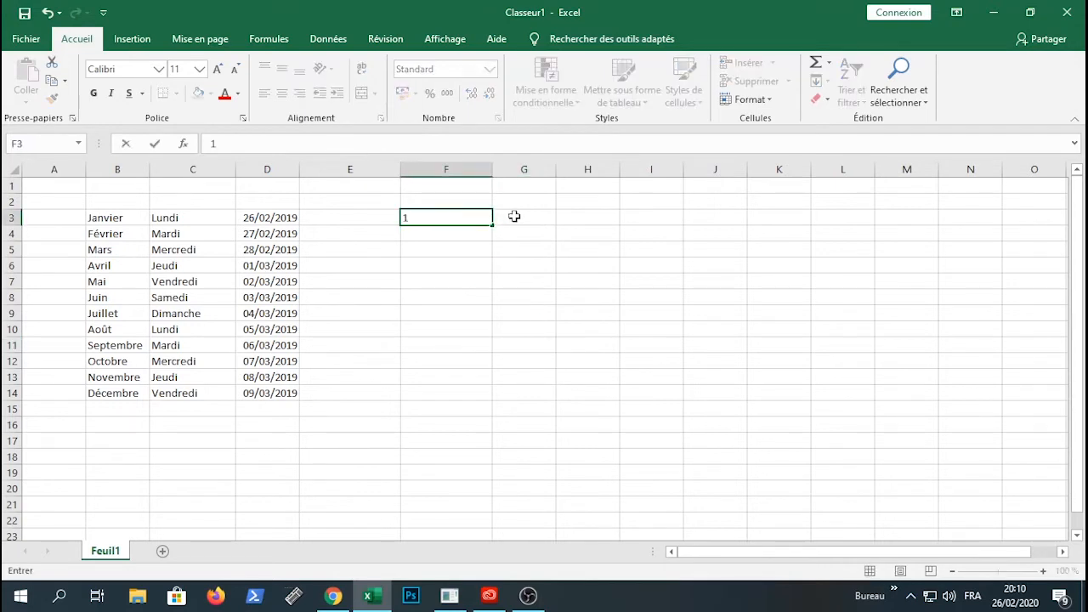
pyautogui.press('Return')
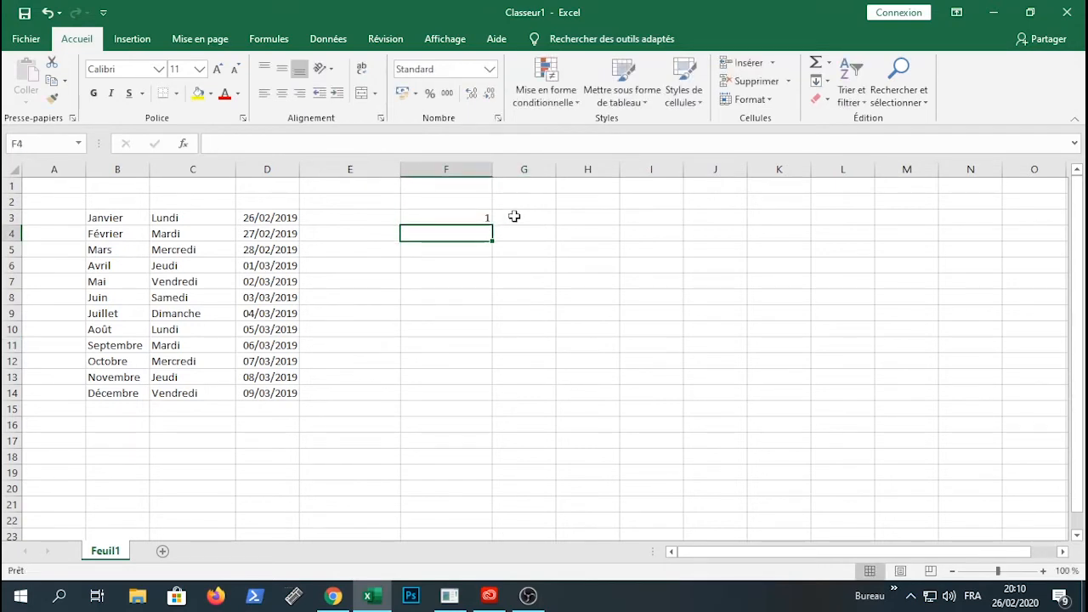
pyautogui.write('2')
pyautogui.click(529, 297)
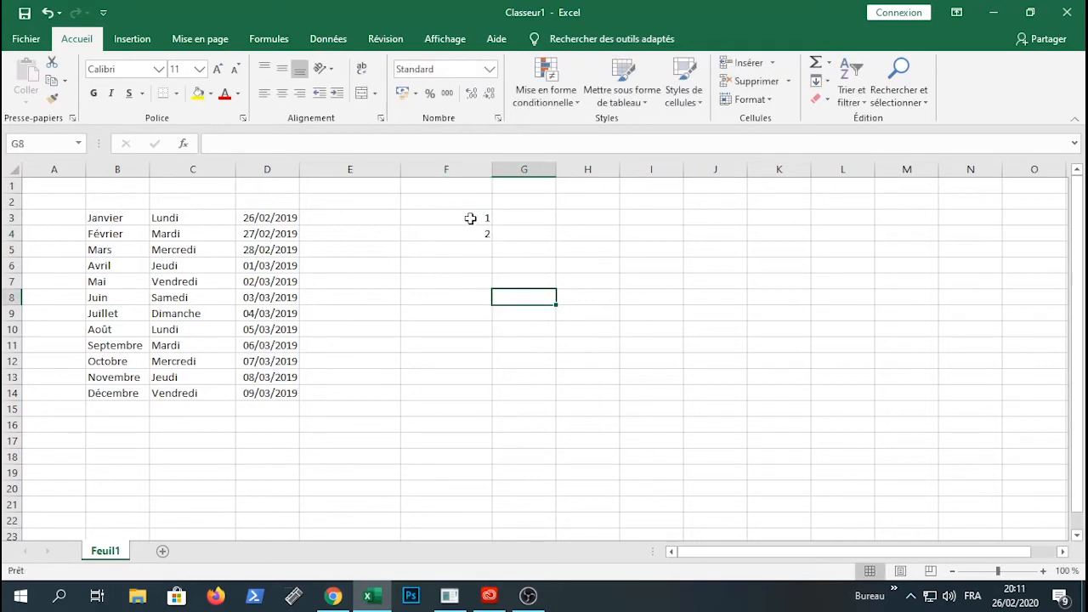
pyautogui.moveTo(470, 218); pyautogui.dragTo(478, 397)
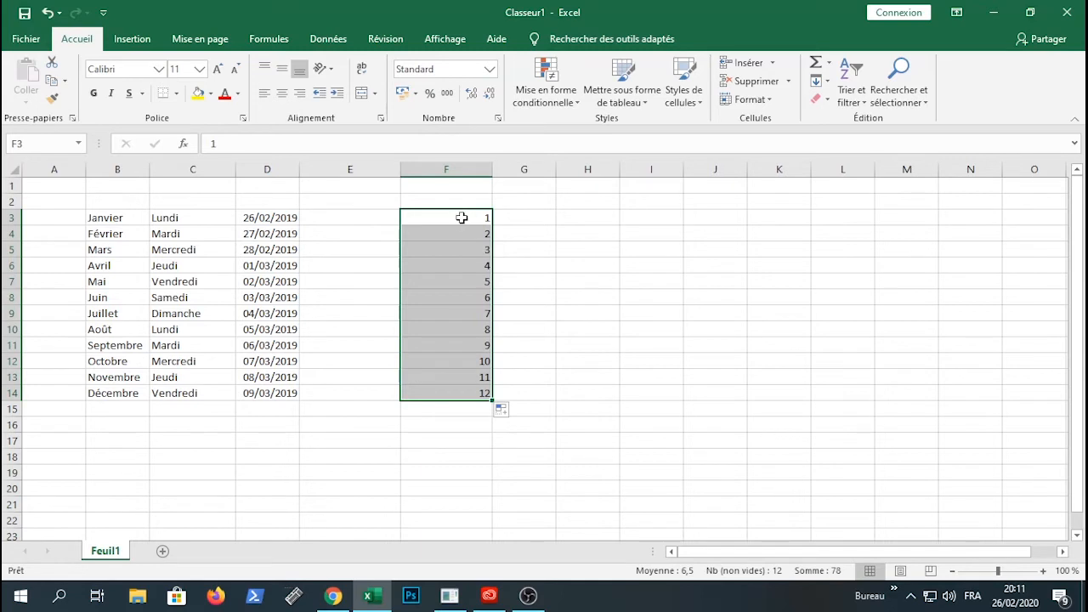
pyautogui.click(547, 367)
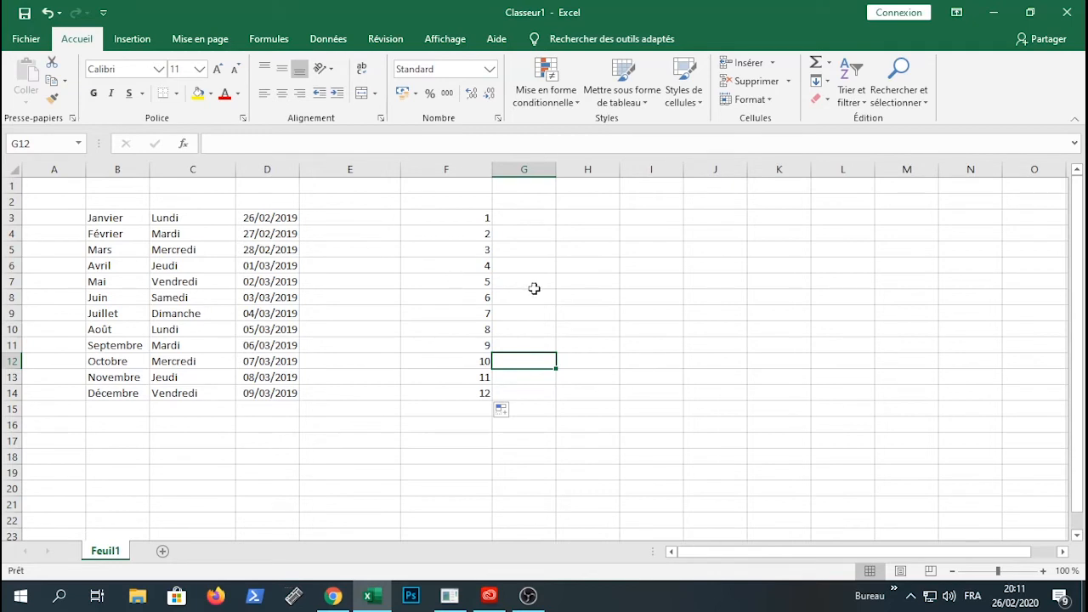
# Add a new blank worksheet after Feuil1.
pyautogui.click(340, 219)
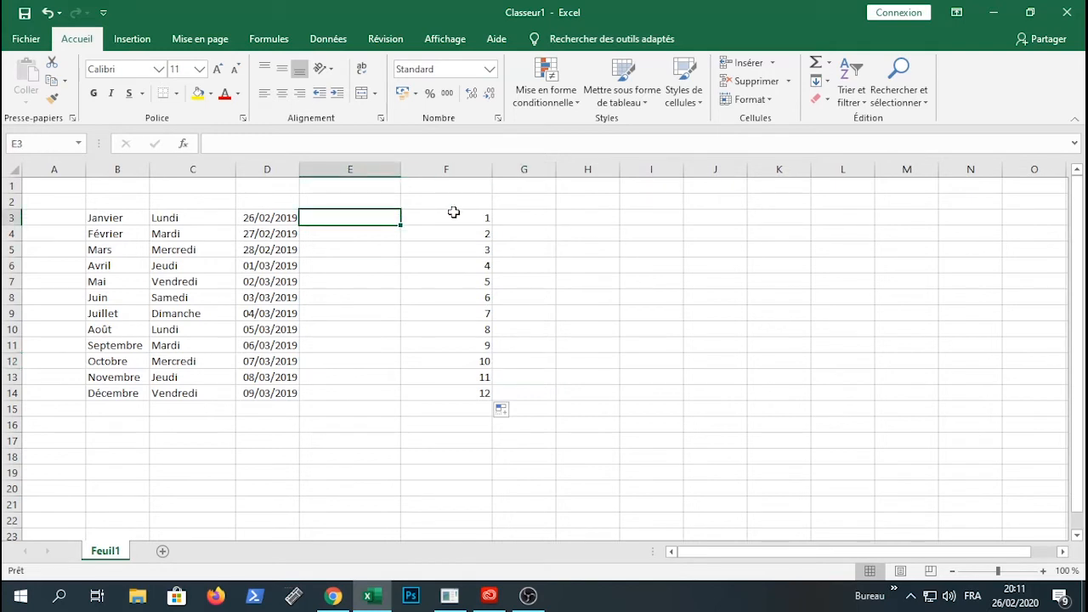
pyautogui.click(165, 550)
pyautogui.click(219, 265)
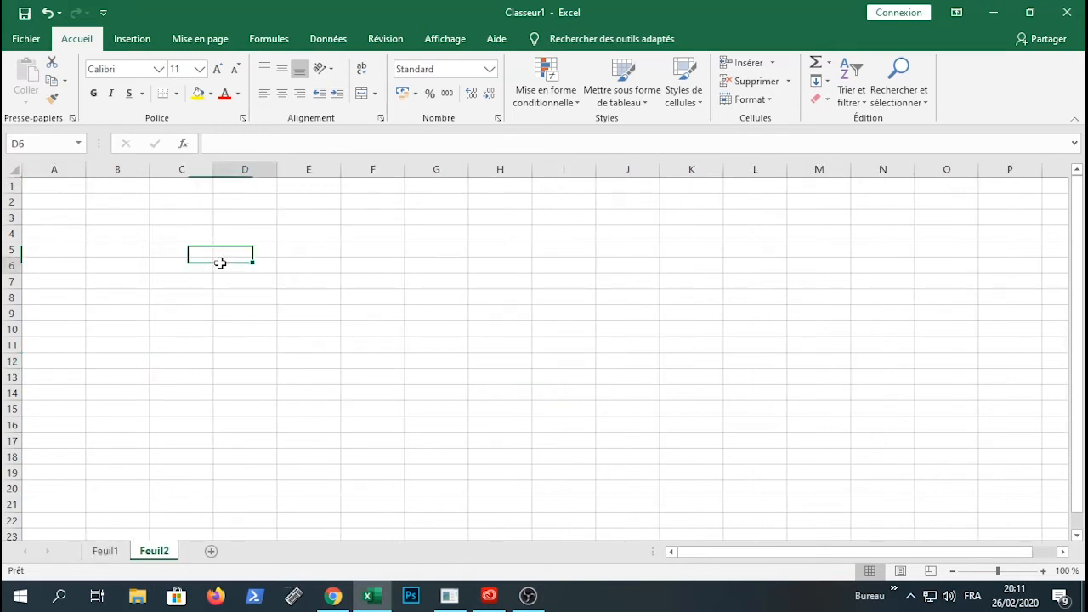
# Fill cells A1:A4 of the new sheet with four first names, one per row.
pyautogui.click(54, 188)
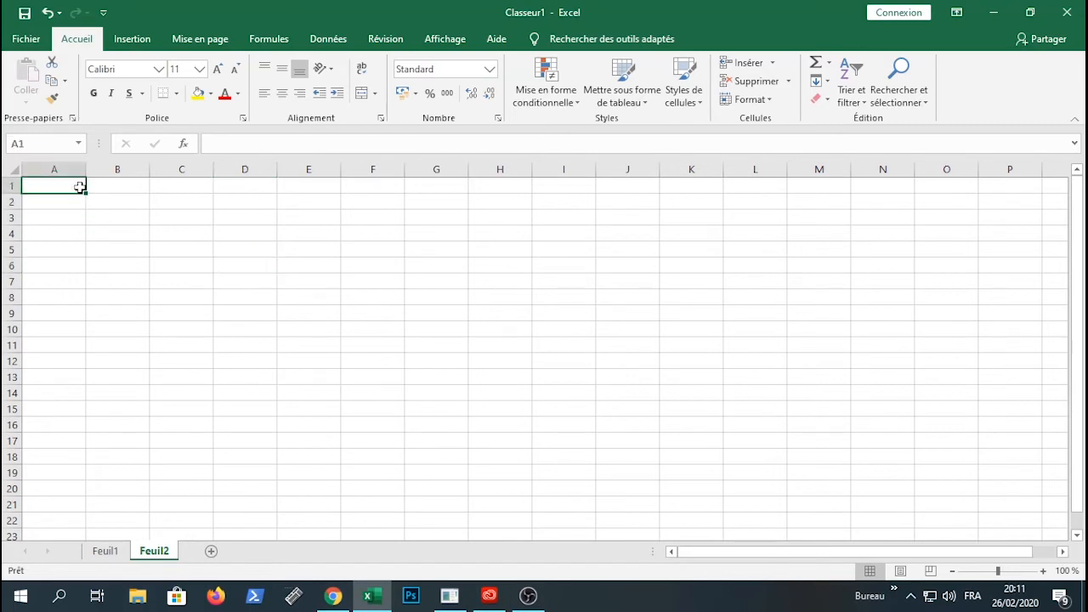
pyautogui.write('julie')
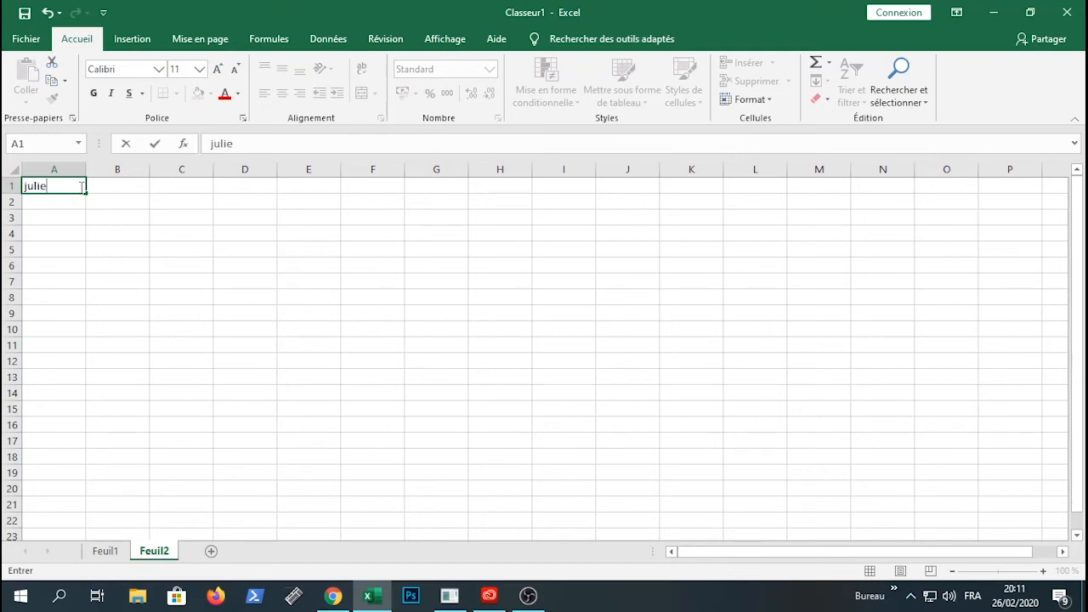
pyautogui.press('Return')
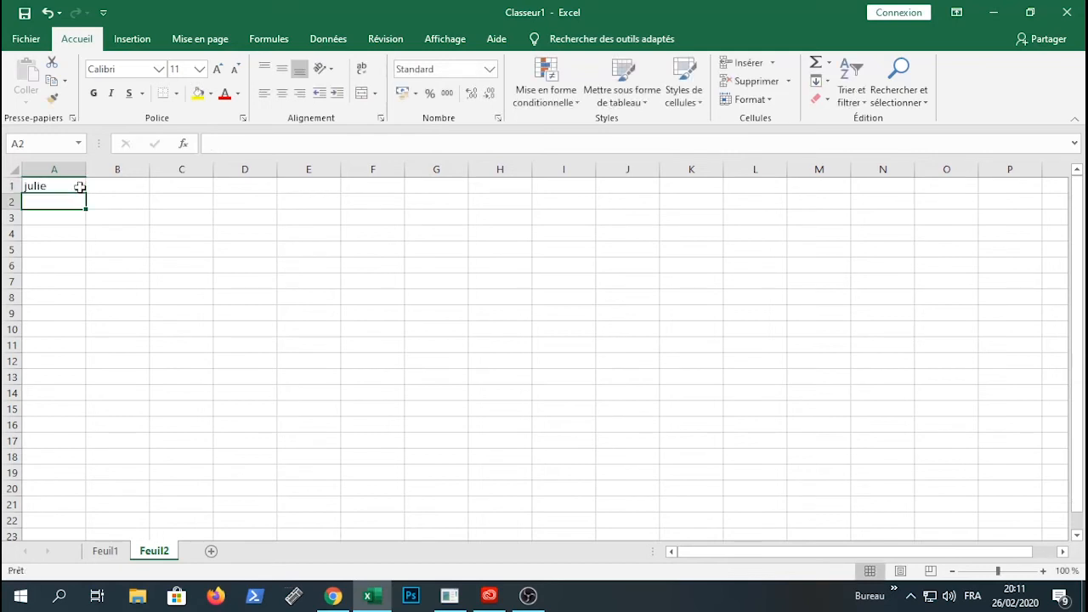
pyautogui.write('Romain')
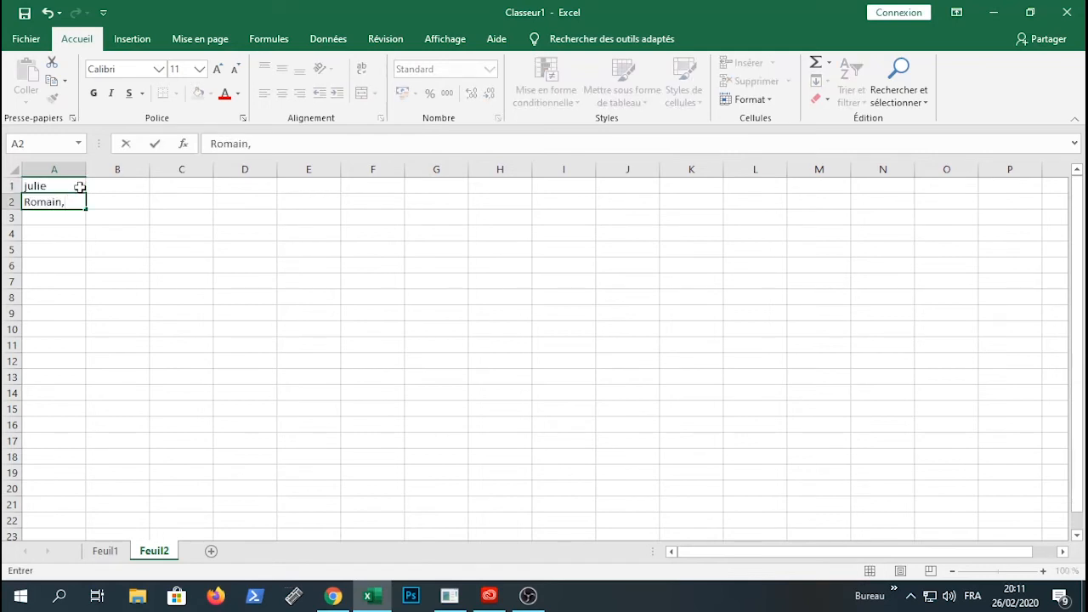
pyautogui.press('Return')
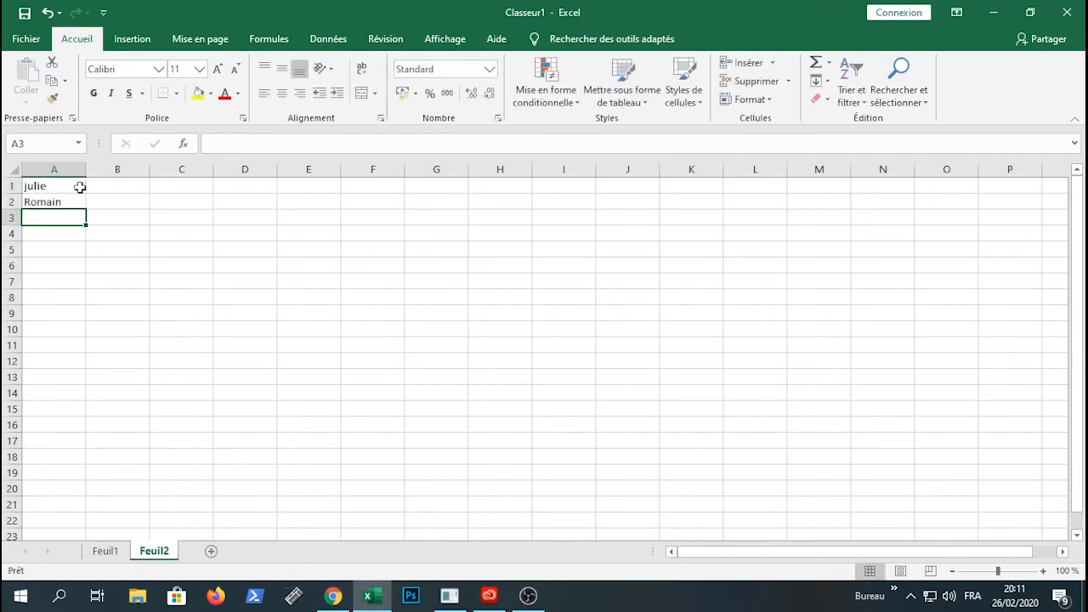
pyautogui.write('Thierry')
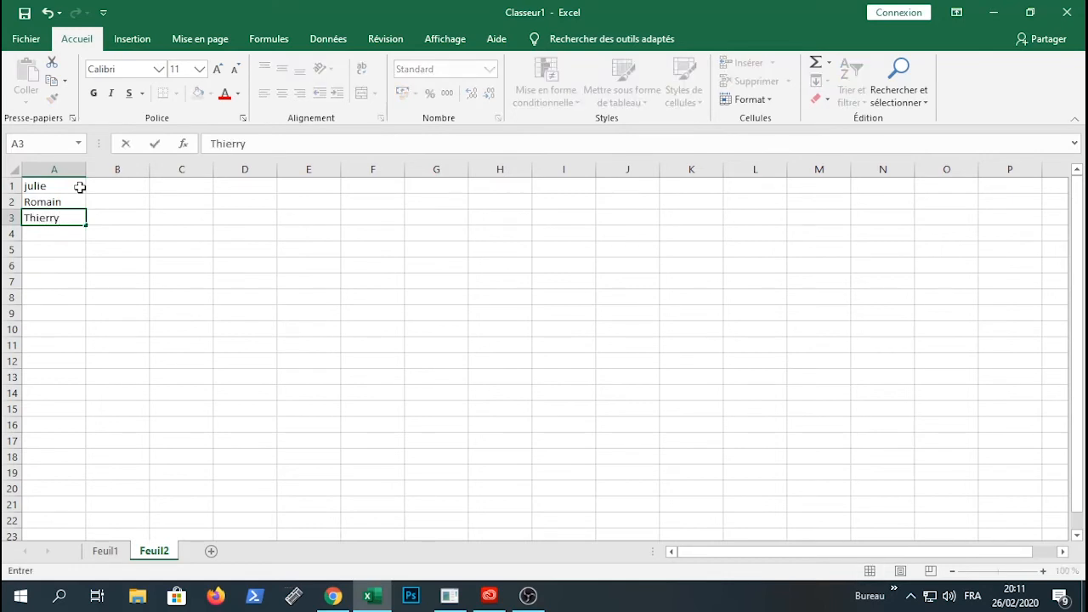
pyautogui.press('Return')
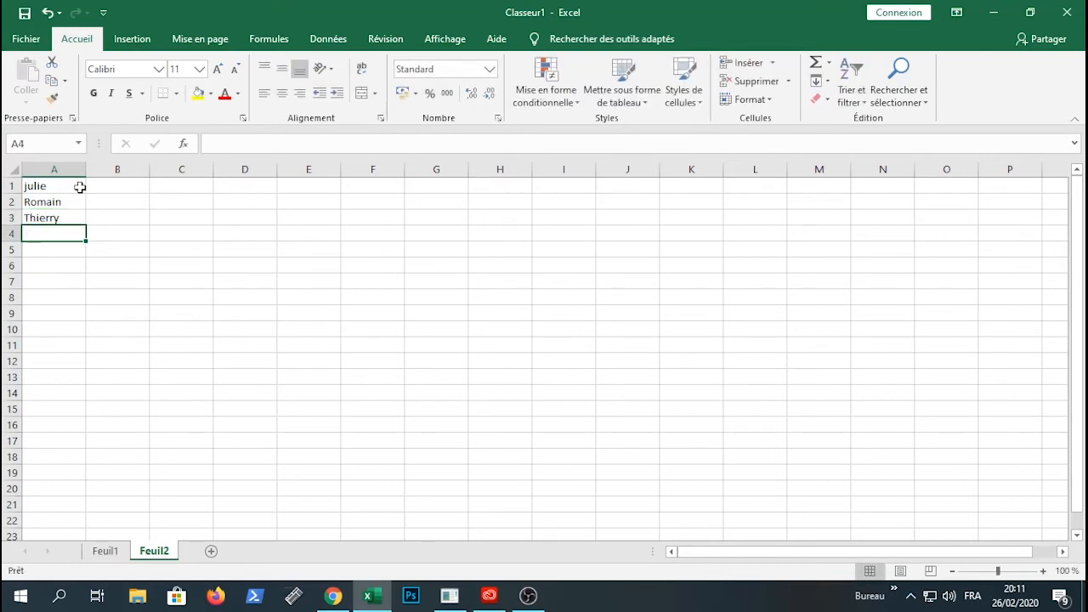
pyautogui.write('R')
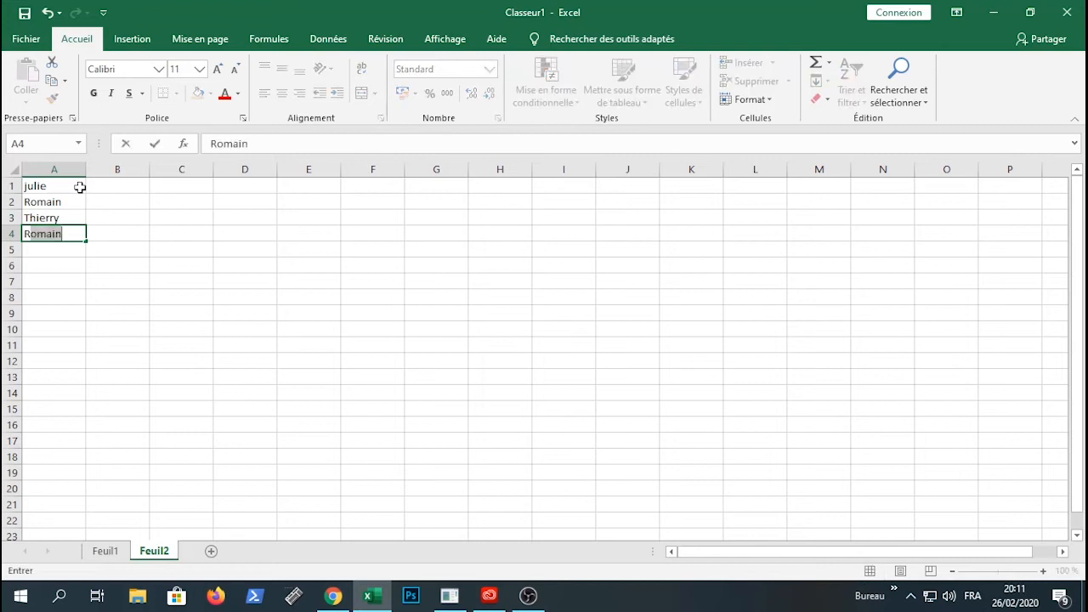
pyautogui.write('oméo')
pyautogui.click(193, 326)
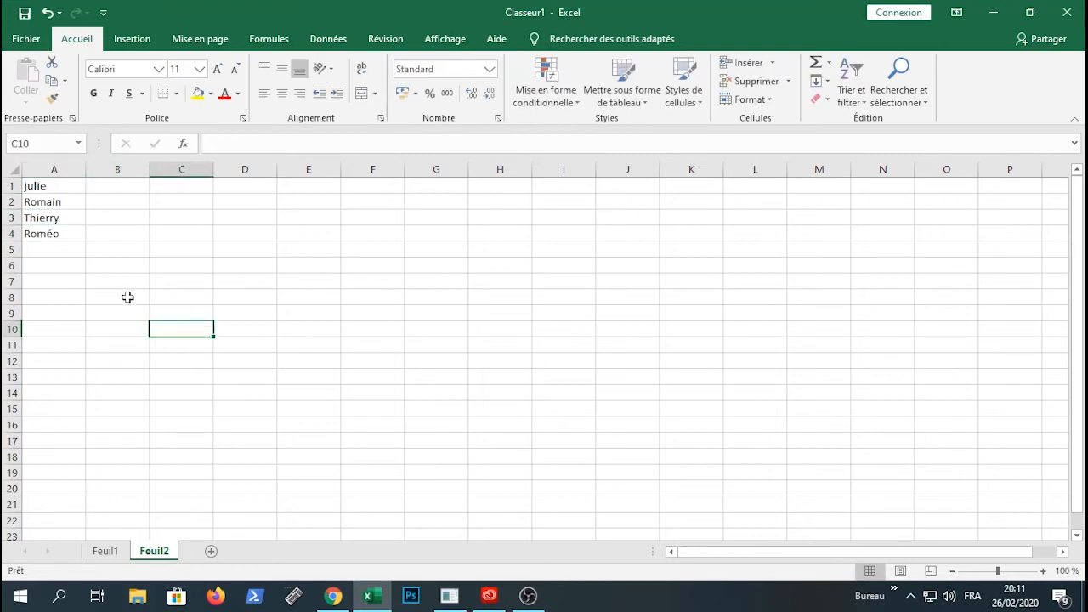
# Fill cells B1:B4 with the surnames matching the four first names, one per row.
pyautogui.click(108, 189)
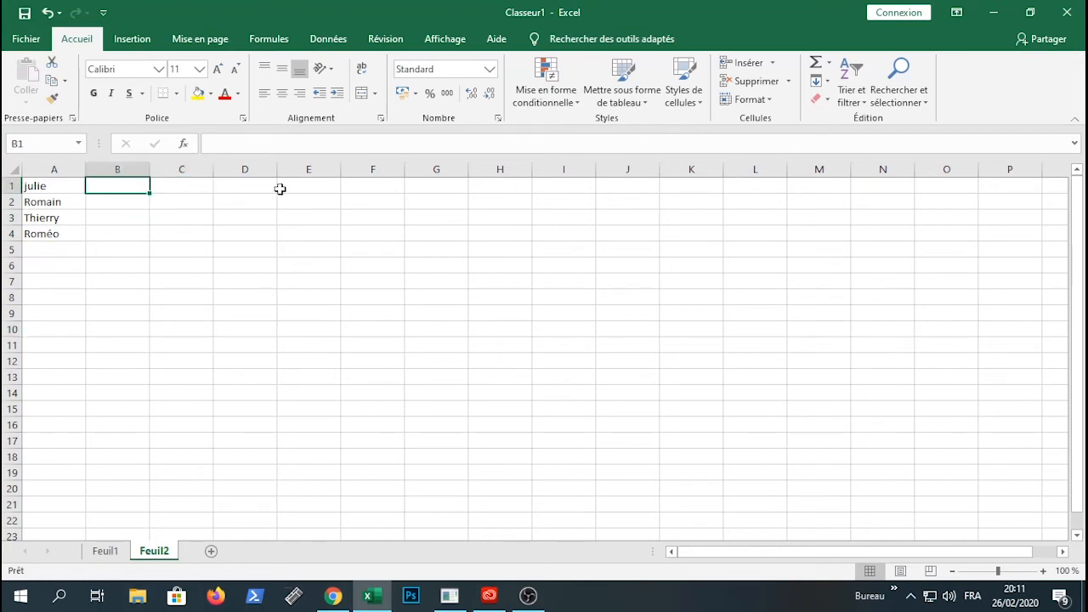
pyautogui.write('Dupon')
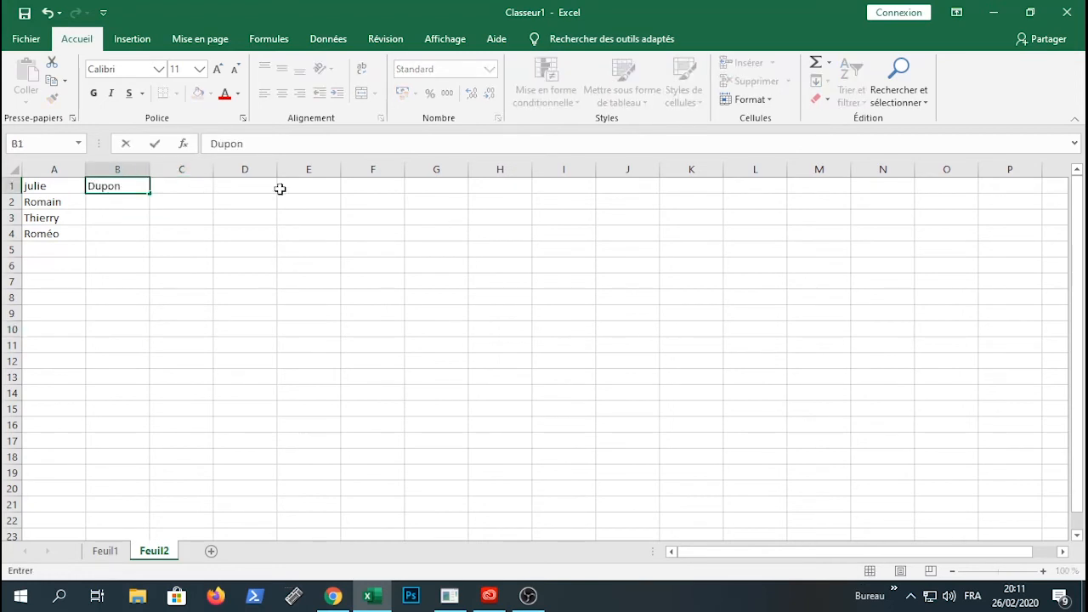
pyautogui.write('d')
pyautogui.press('Return')
pyautogui.write('D')
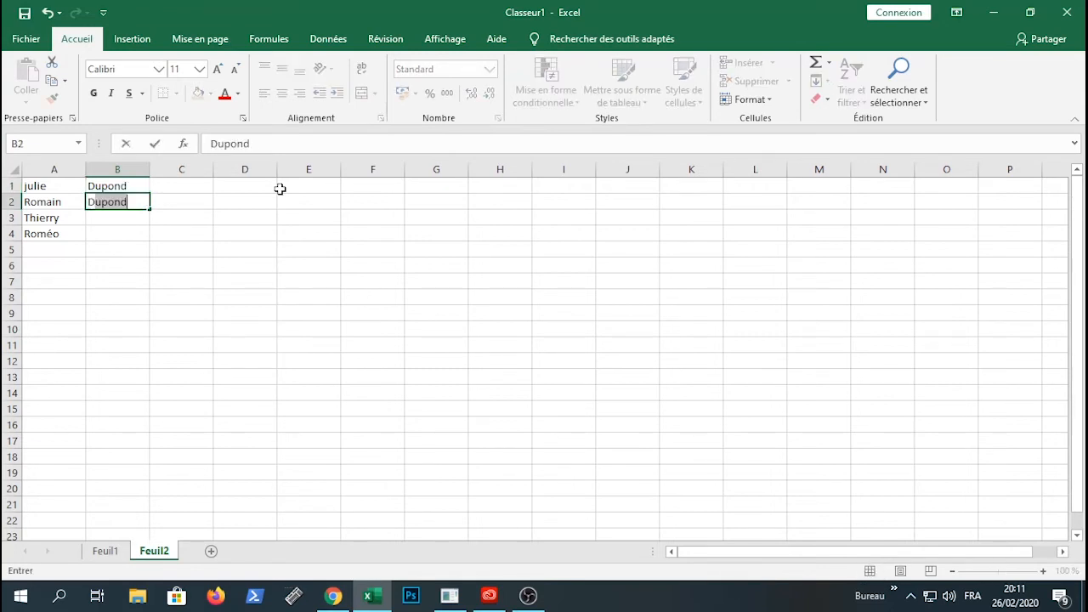
pyautogui.write('uren')
pyautogui.press('BackSpace')
pyautogui.press('BackSpace')
pyautogui.write('and')
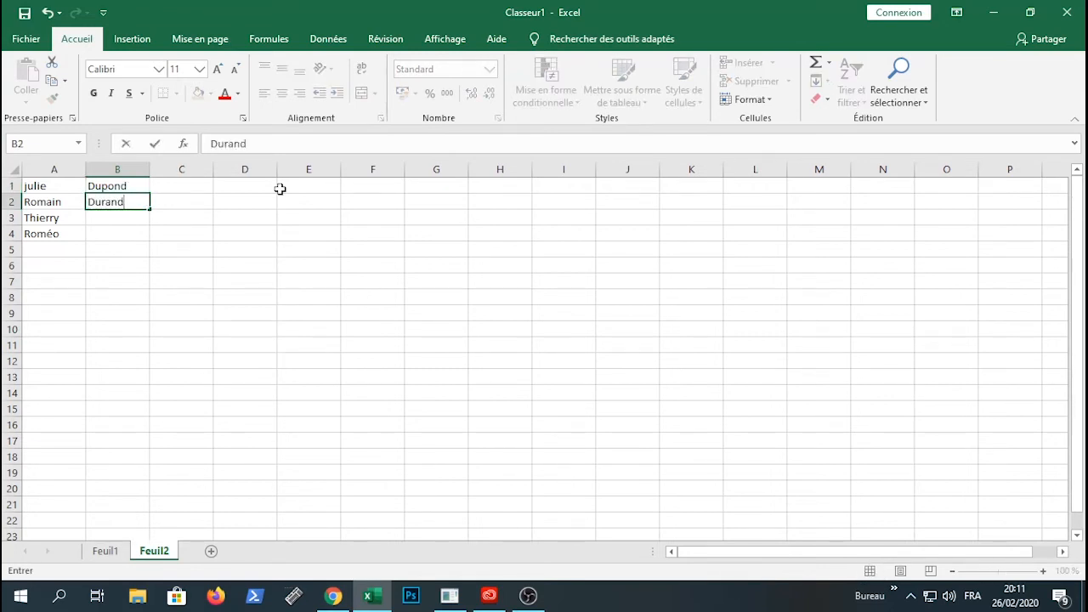
pyautogui.press('Return')
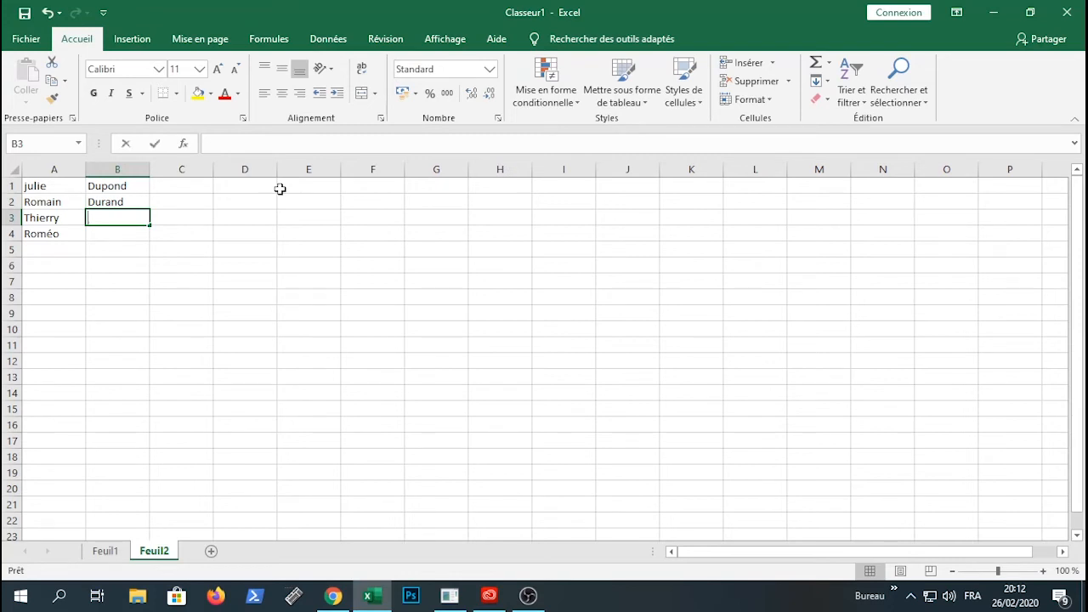
pyautogui.write('Polo')
pyautogui.press('Return')
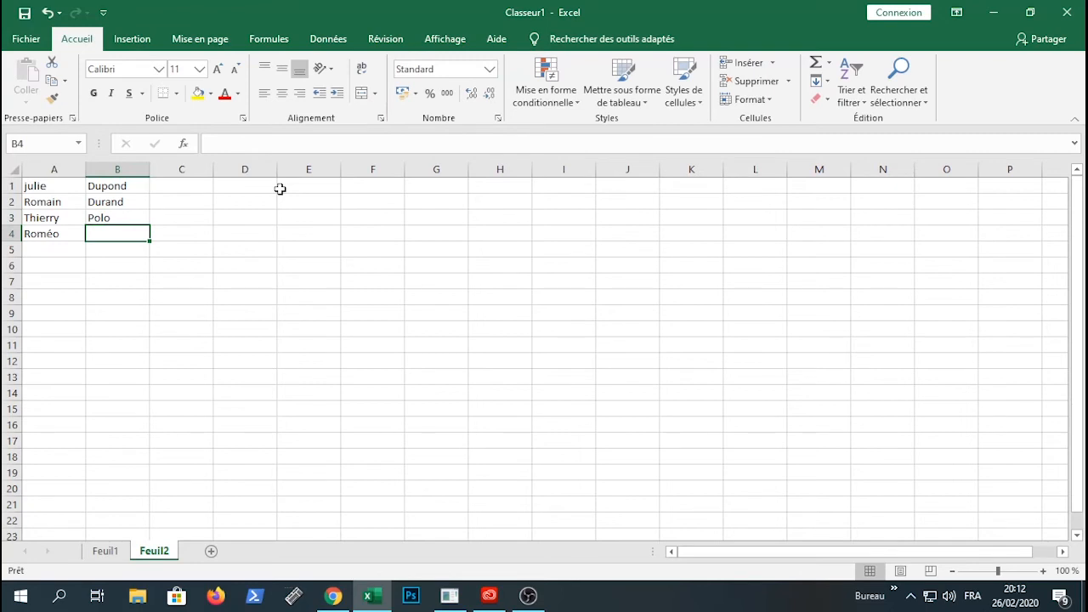
pyautogui.write('Gérard')
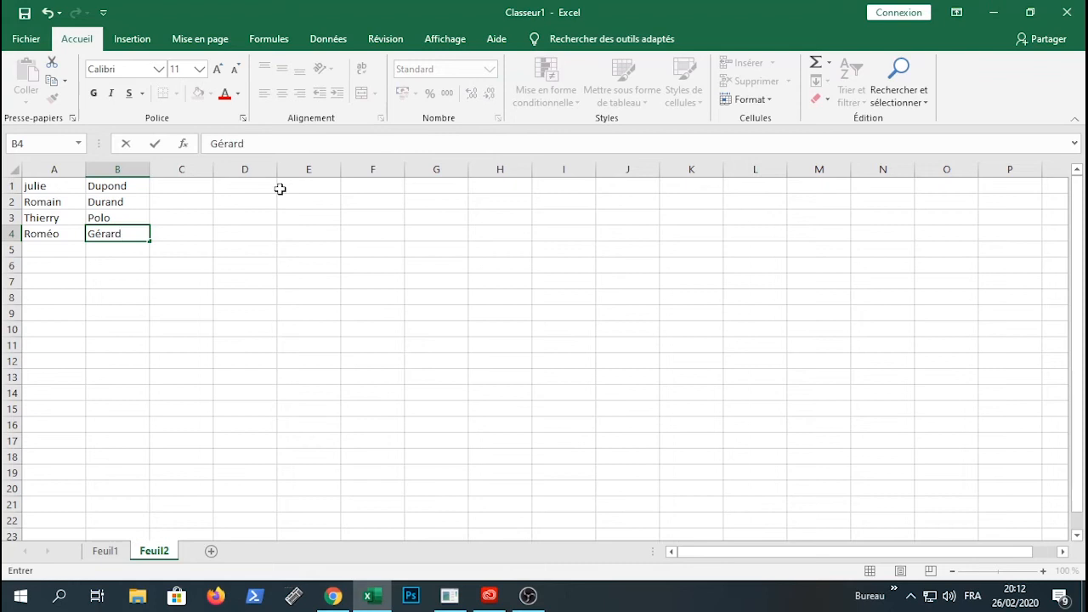
pyautogui.click(279, 187)
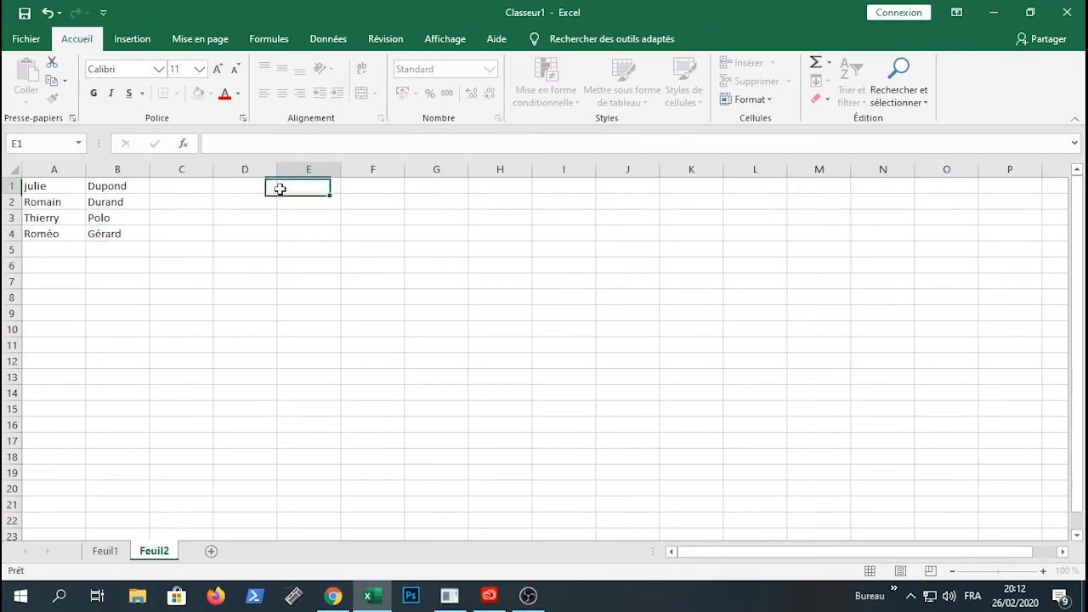
pyautogui.click(251, 266)
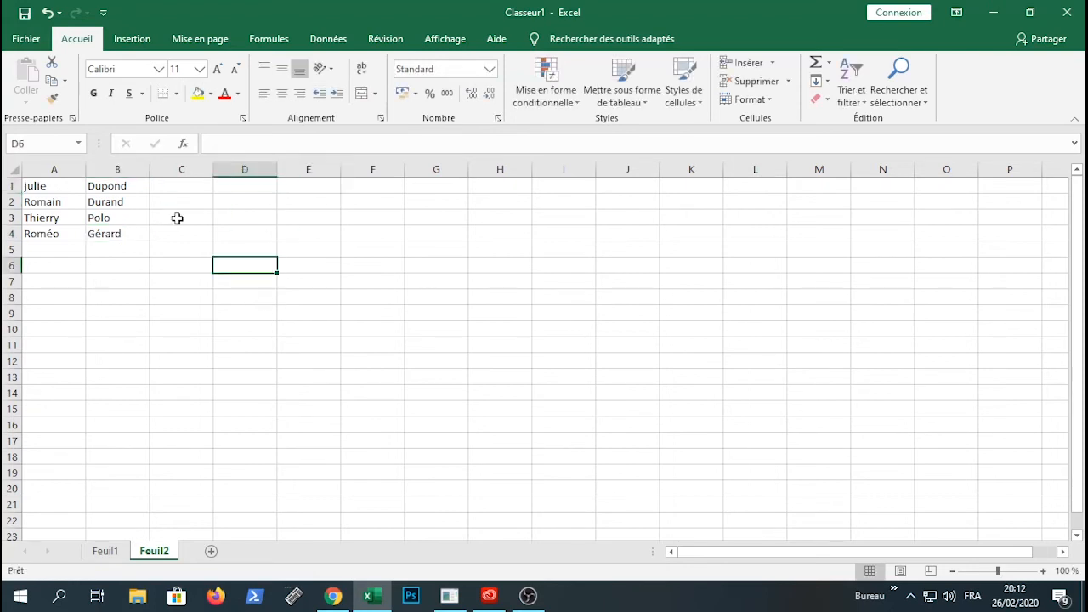
# Enter the gender codes in column C: F in C1 and M in C2, C3 and C4.
pyautogui.click(171, 188)
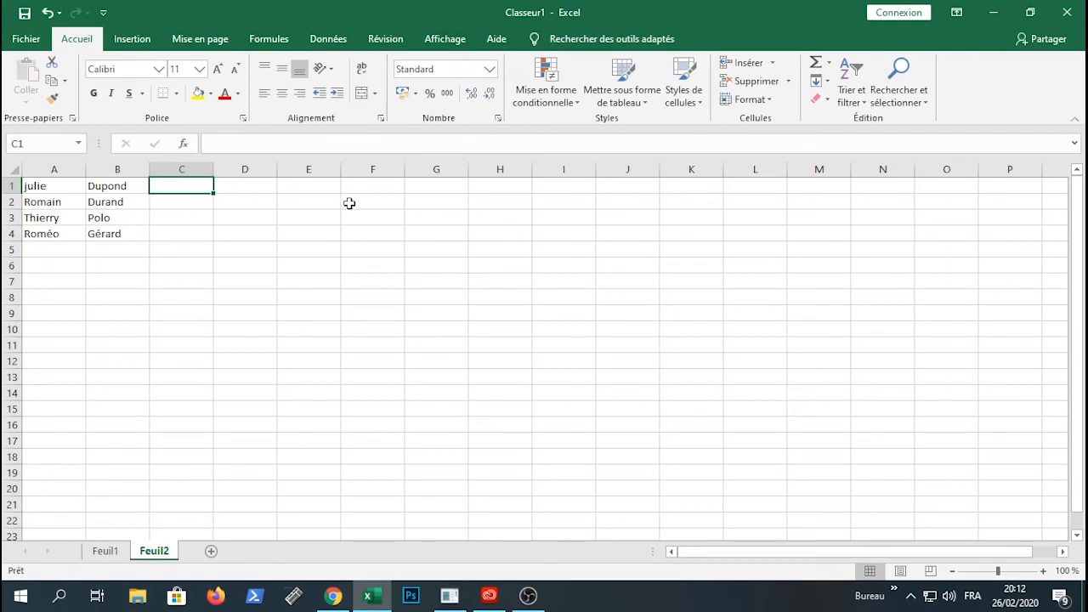
pyautogui.write('F')
pyautogui.press('Return')
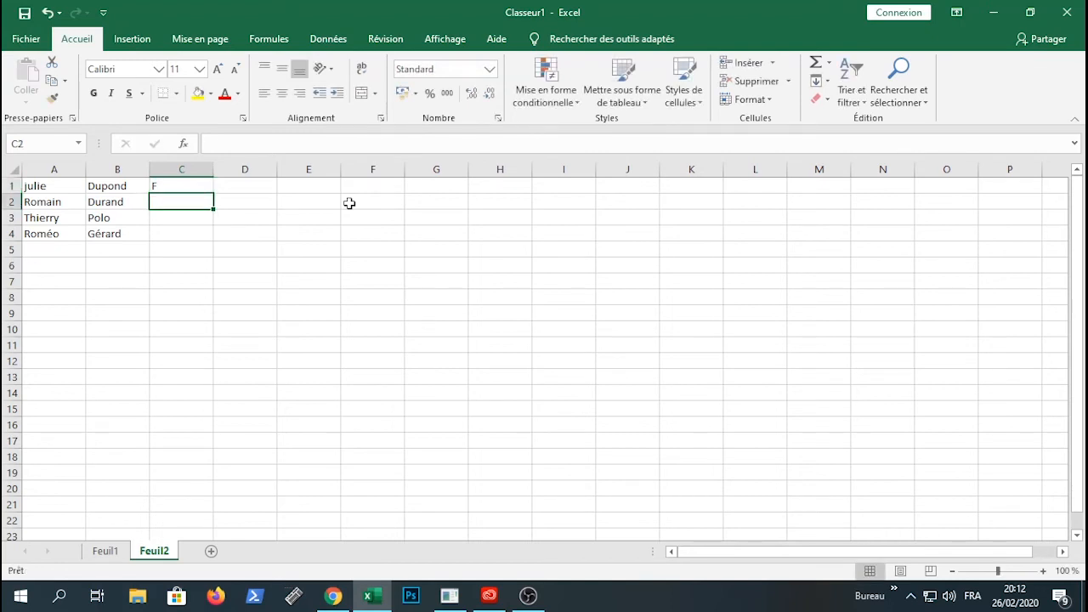
pyautogui.write('M')
pyautogui.press('Return')
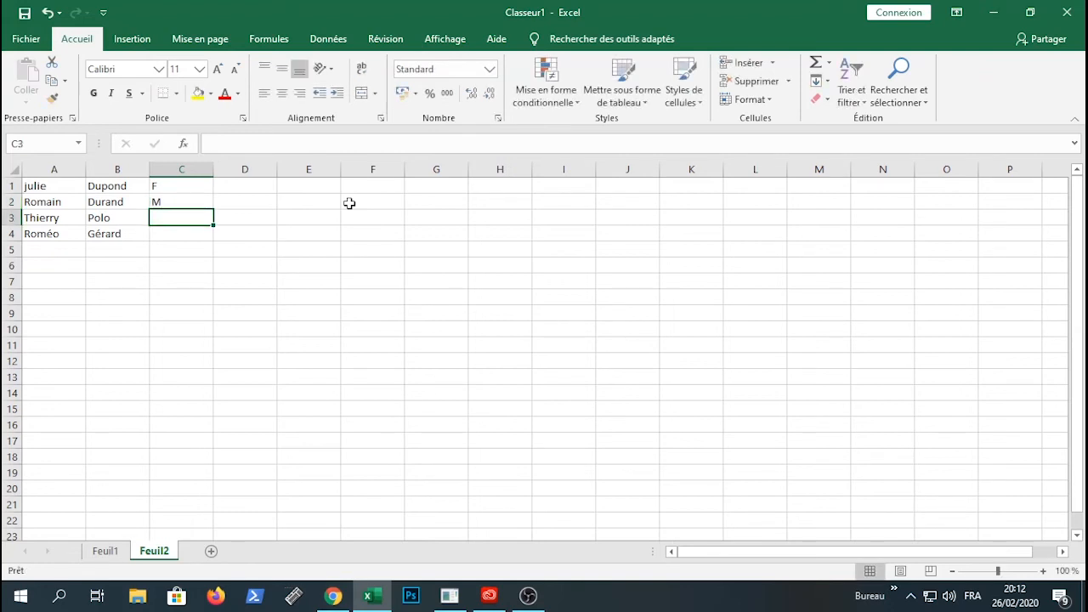
pyautogui.write('M')
pyautogui.press('Return')
pyautogui.write('M')
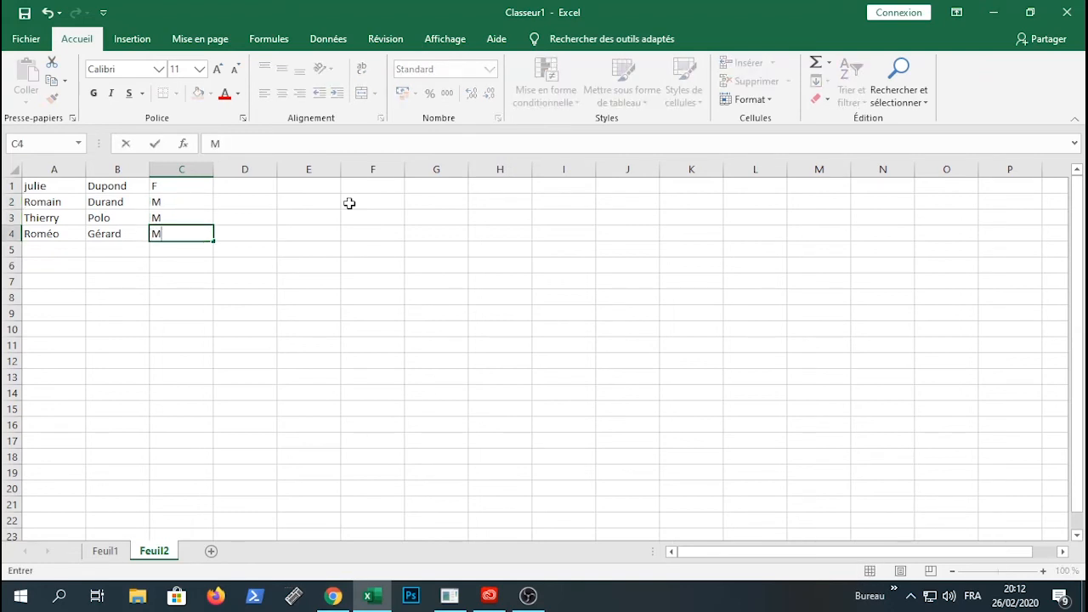
pyautogui.click(320, 308)
# Enter the first person's full name, first name followed by surname, in cell D1.
pyautogui.click(258, 186)
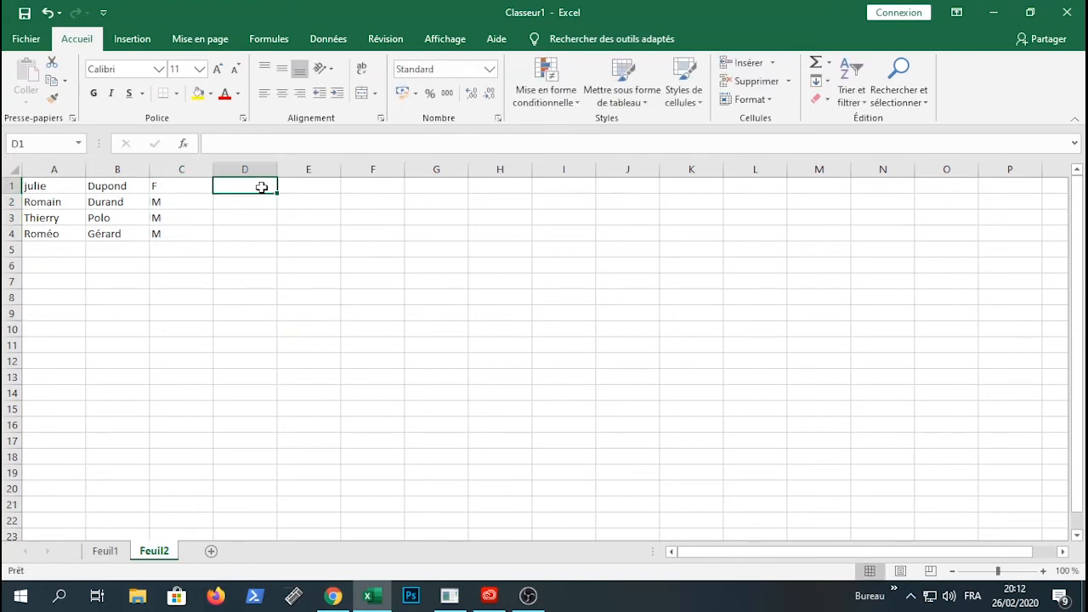
pyautogui.click(415, 223)
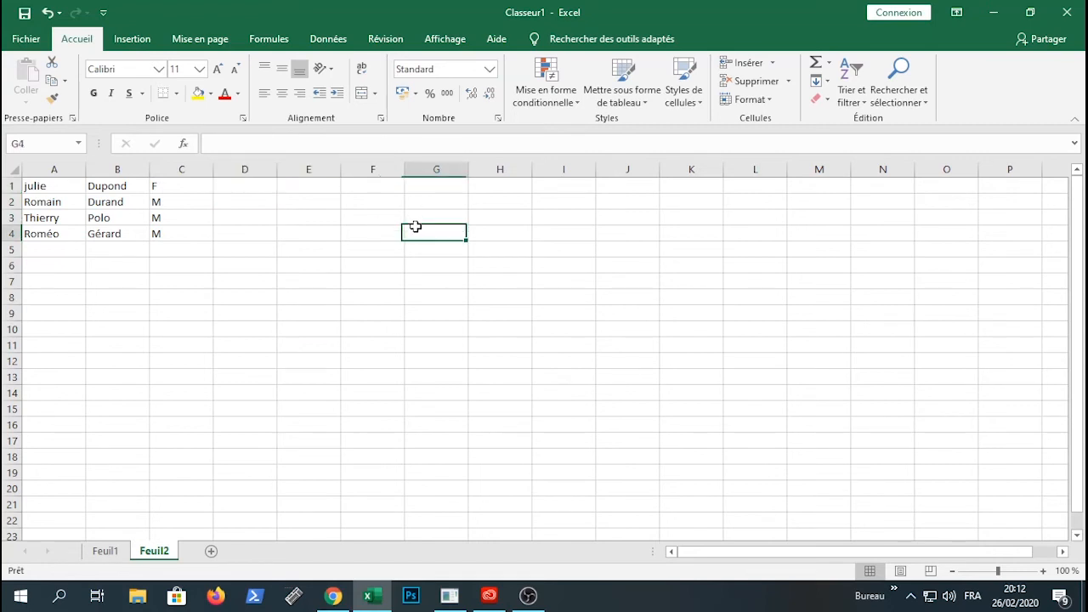
pyautogui.click(240, 182)
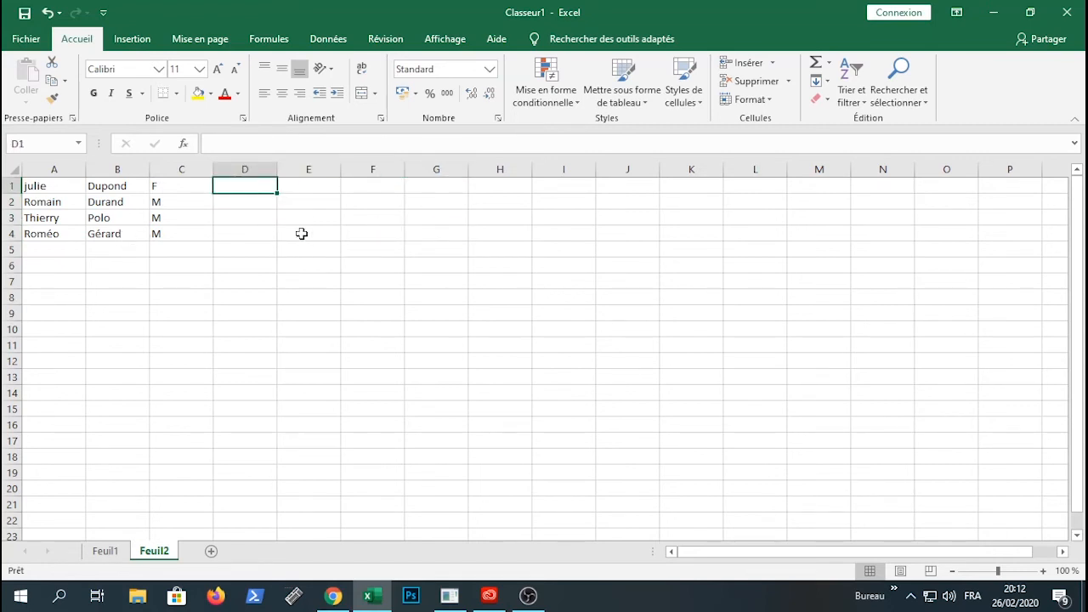
pyautogui.write('Ju')
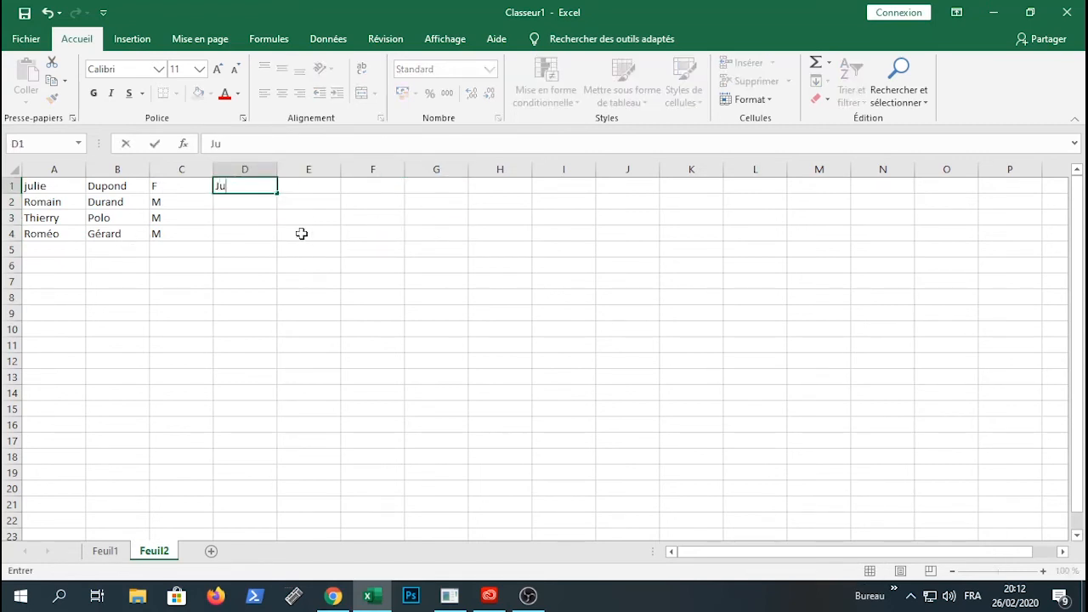
pyautogui.write('lie Dupond')
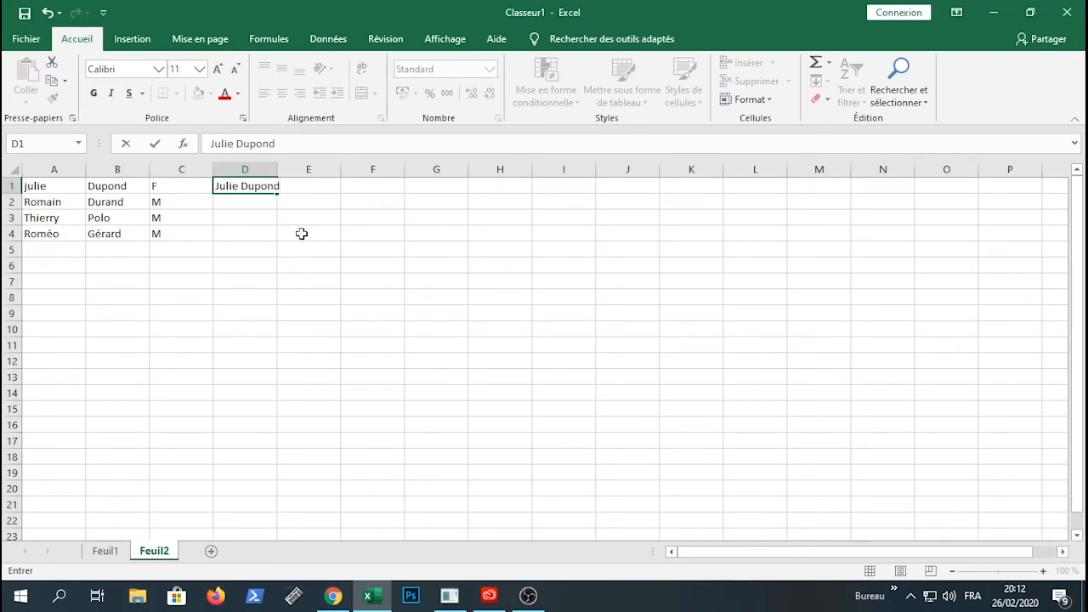
pyautogui.click(301, 233)
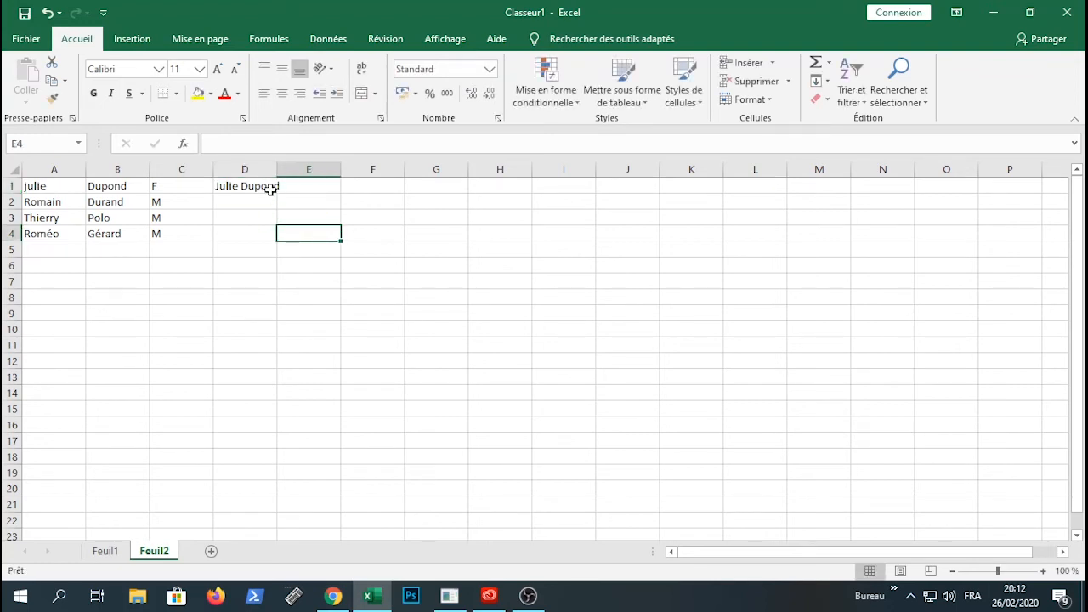
# Correct the surname's spelling in D1 by replacing its last letter with t.
pyautogui.doubleClick(280, 185)
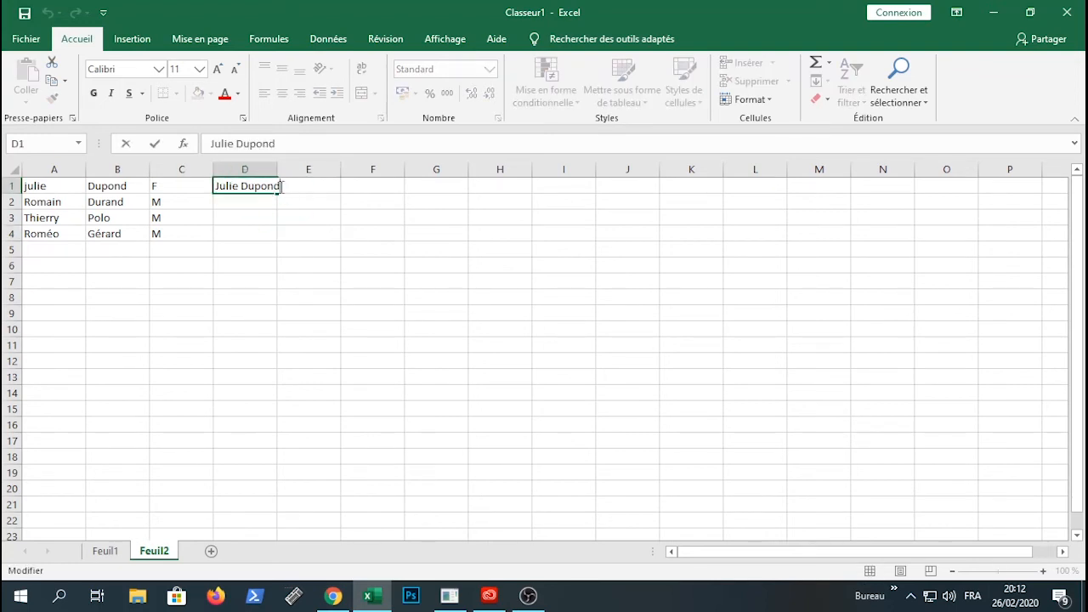
pyautogui.press('BackSpace')
pyautogui.click(285, 215)
# Copy only the surname from the full name in D1 and paste it over the surname in B1.
pyautogui.click(266, 187)
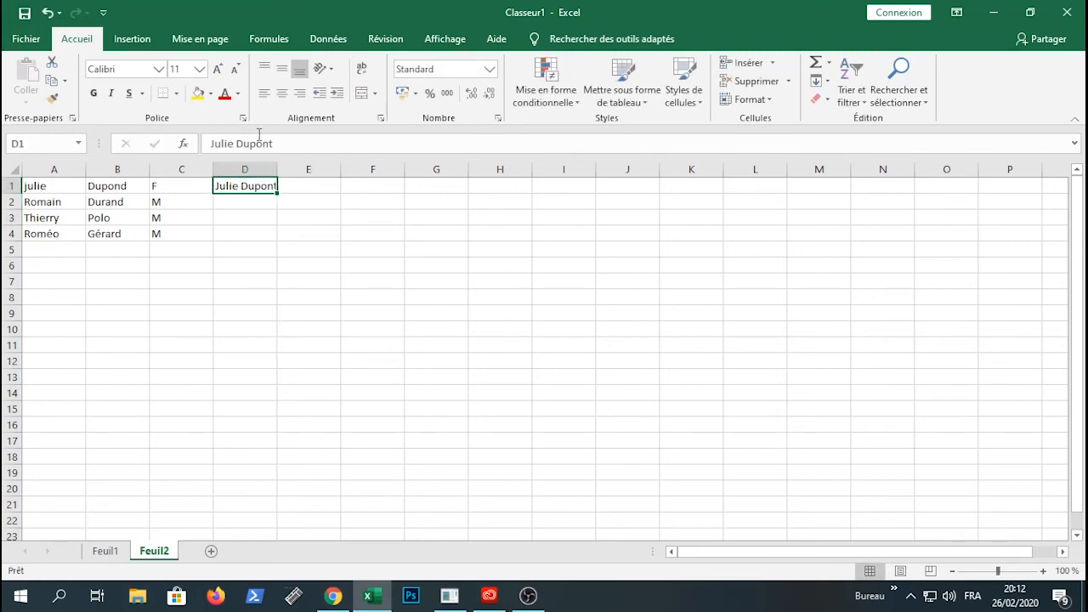
pyautogui.moveTo(237, 143); pyautogui.dragTo(297, 143)
pyautogui.hotkey('ctrl', 'c')
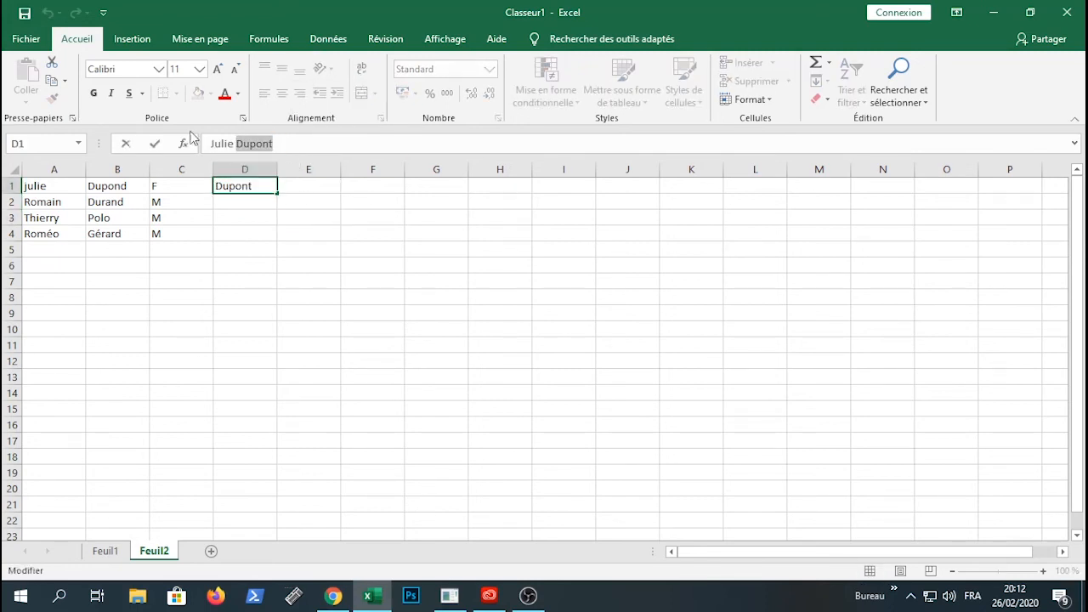
pyautogui.click(104, 191)
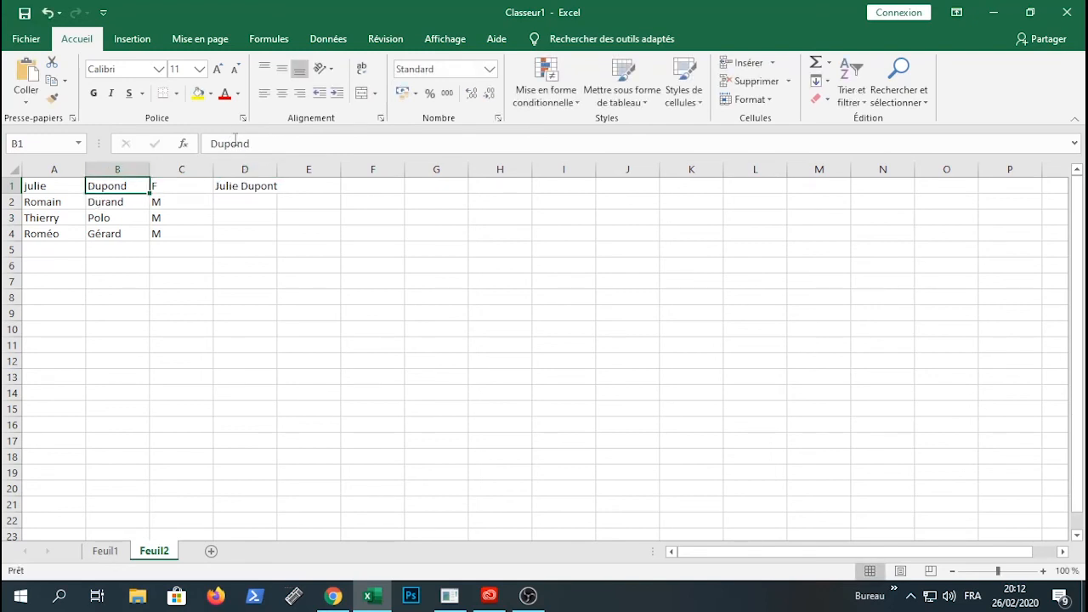
pyautogui.moveTo(211, 143); pyautogui.dragTo(279, 172)
pyautogui.hotkey('ctrl', 'v')
pyautogui.click(361, 279)
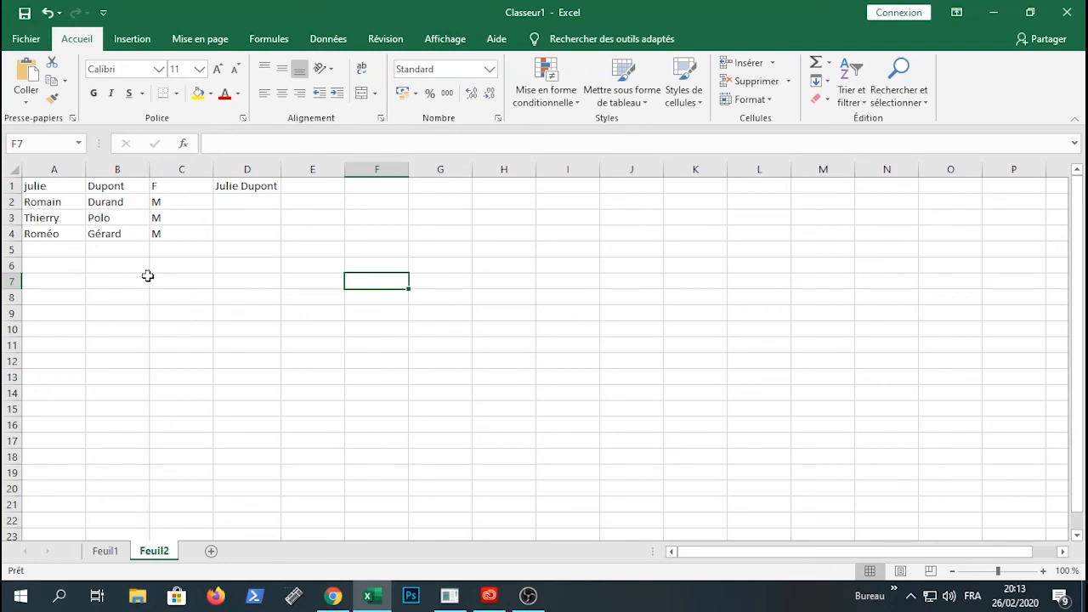
# Extend the full name in D1 down through D4 using Flash Fill, and autofit the width of column D.
pyautogui.click(246, 187)
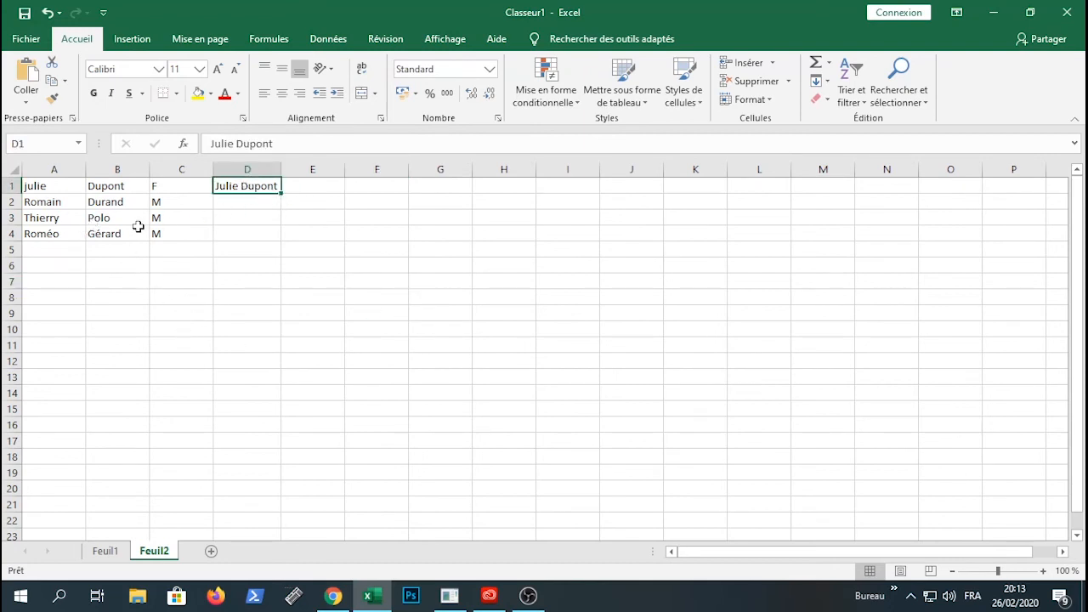
pyautogui.moveTo(281, 194); pyautogui.dragTo(276, 241)
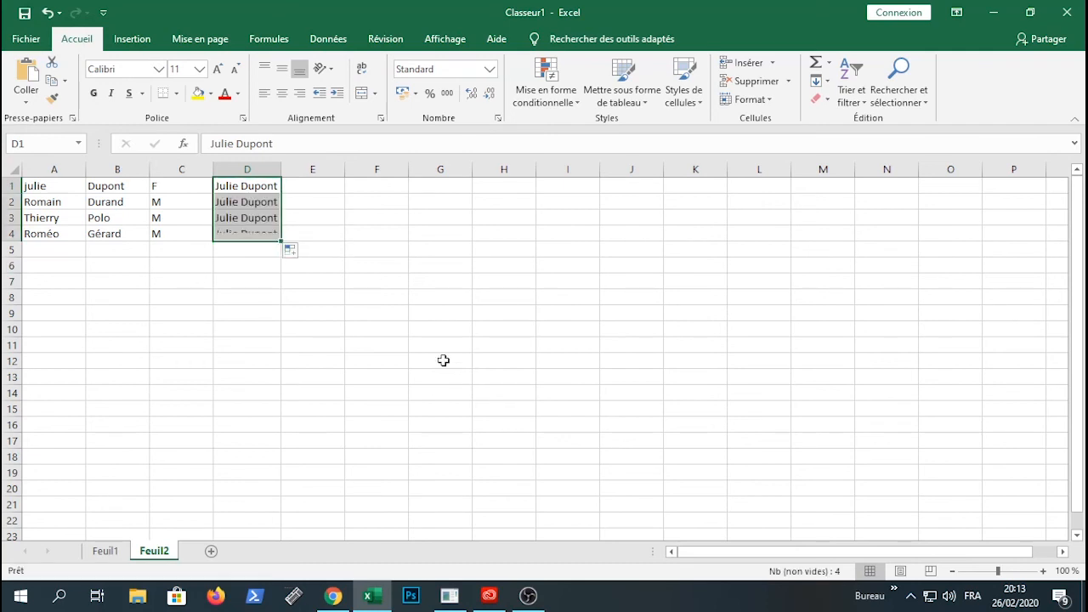
pyautogui.click(296, 251)
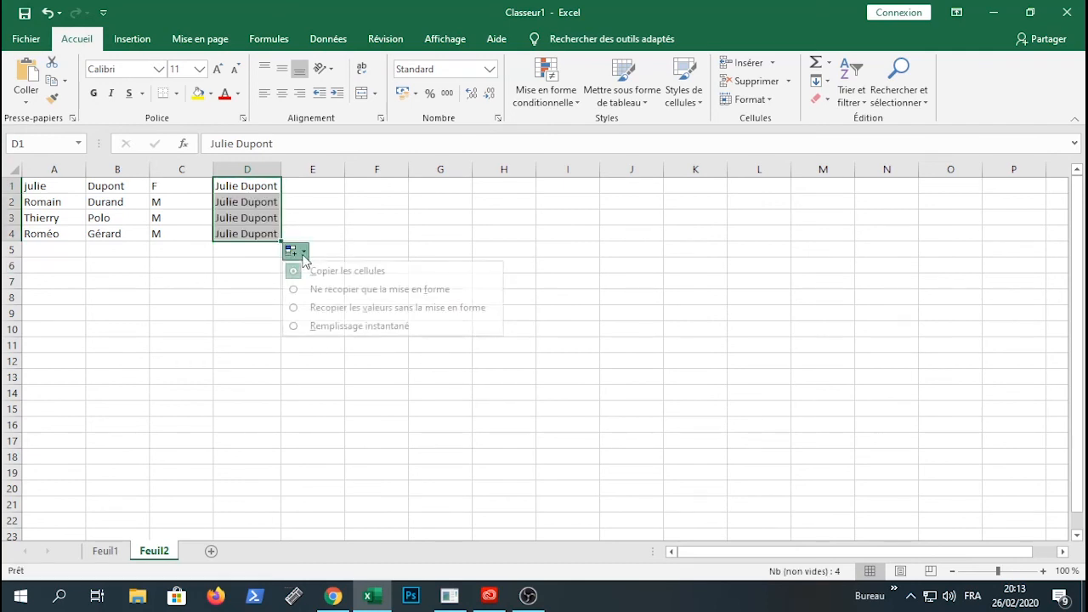
pyautogui.click(360, 328)
pyautogui.click(356, 247)
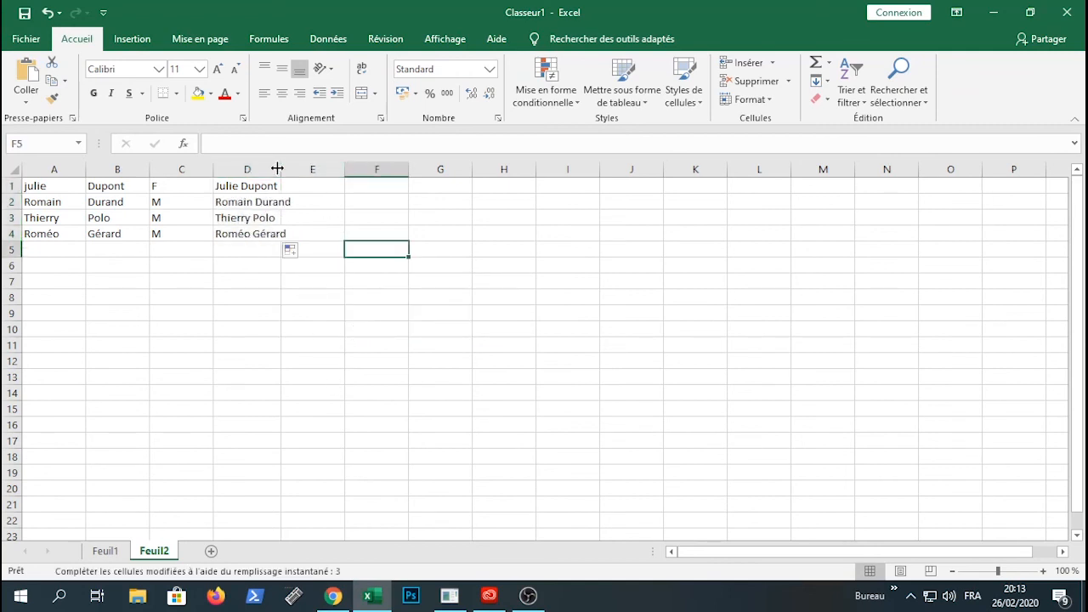
pyautogui.doubleClick(281, 169)
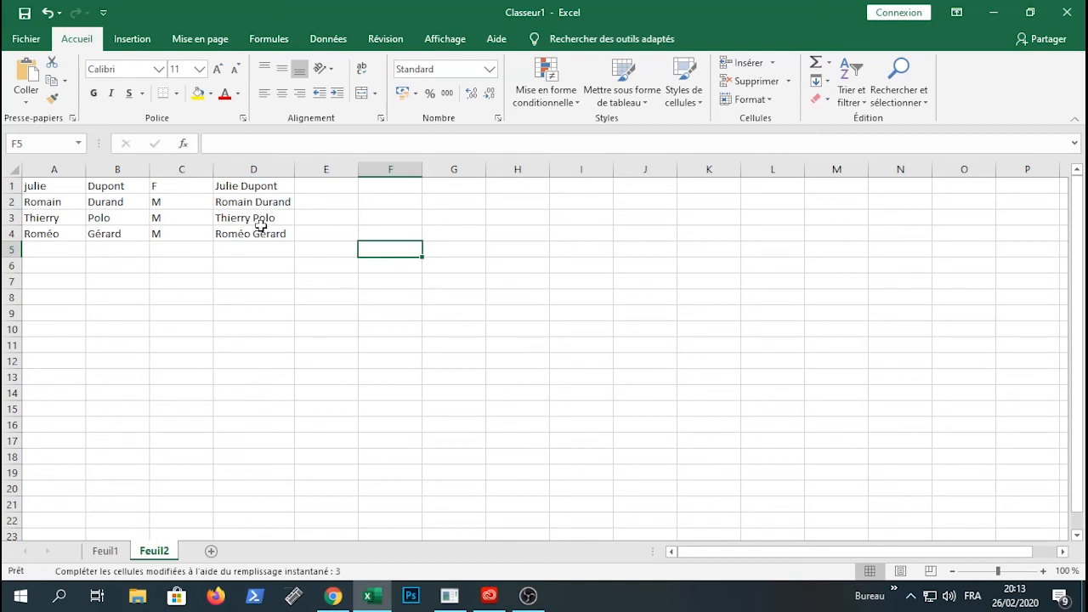
pyautogui.click(358, 315)
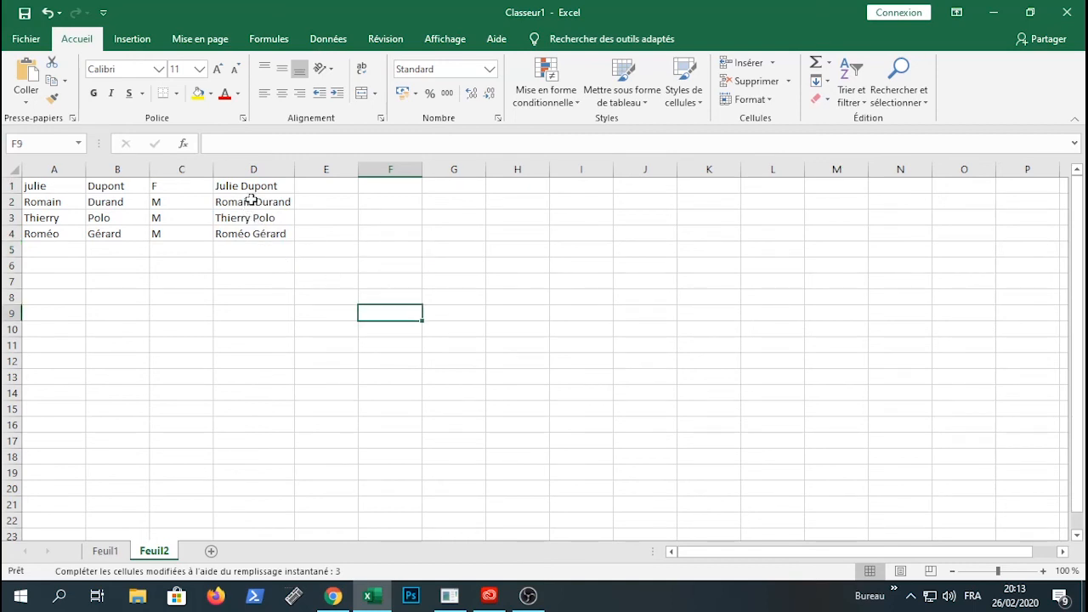
# Clear the full names from D2:D4 and append a space and the gender code F to the entry in D1.
pyautogui.moveTo(251, 199); pyautogui.dragTo(260, 233)
pyautogui.press('Delete')
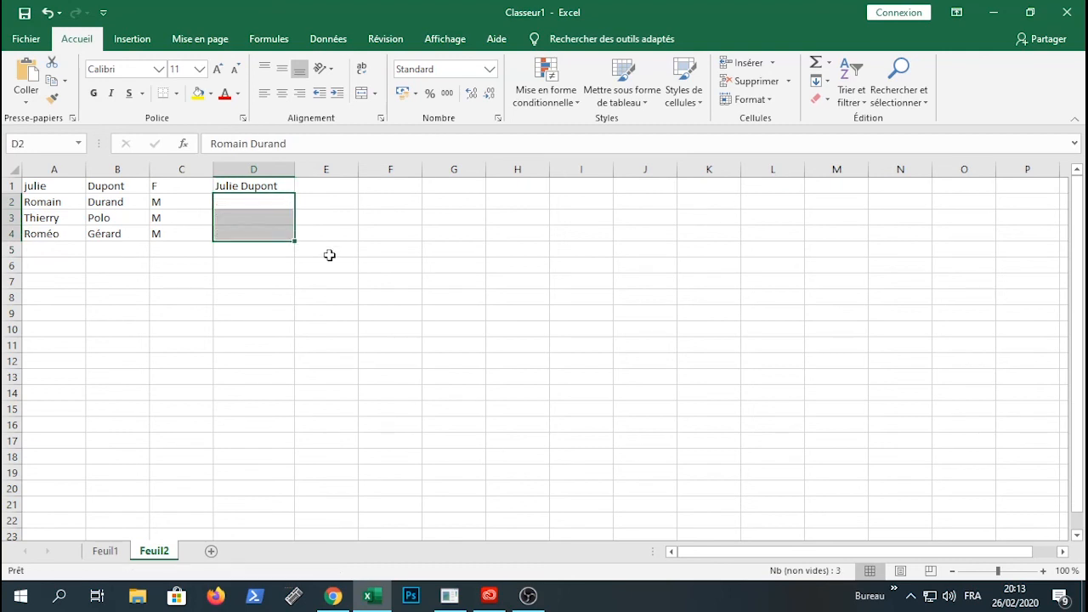
pyautogui.click(336, 217)
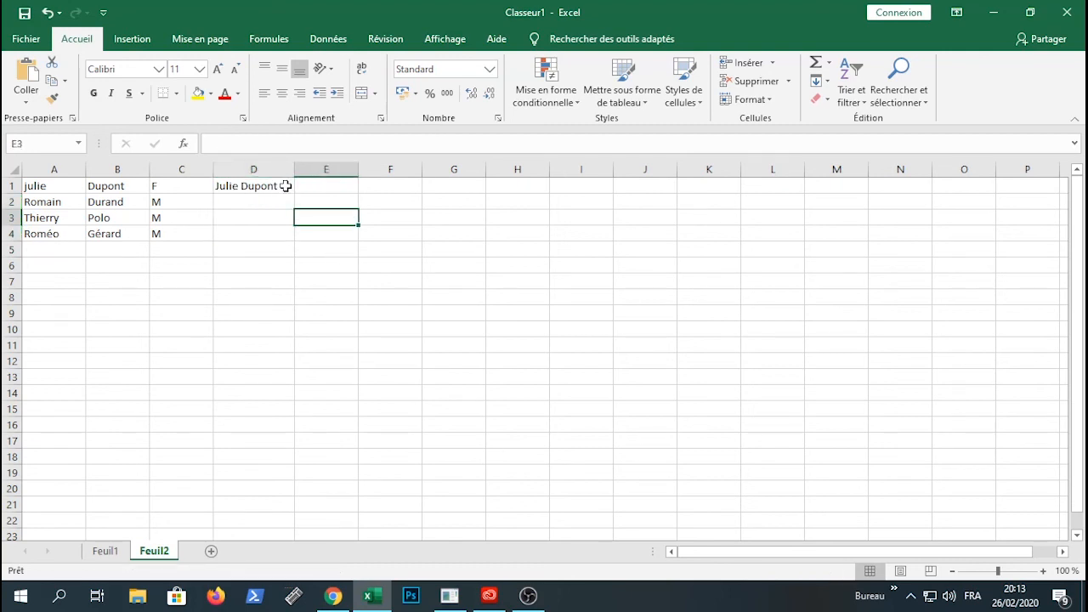
pyautogui.doubleClick(284, 186)
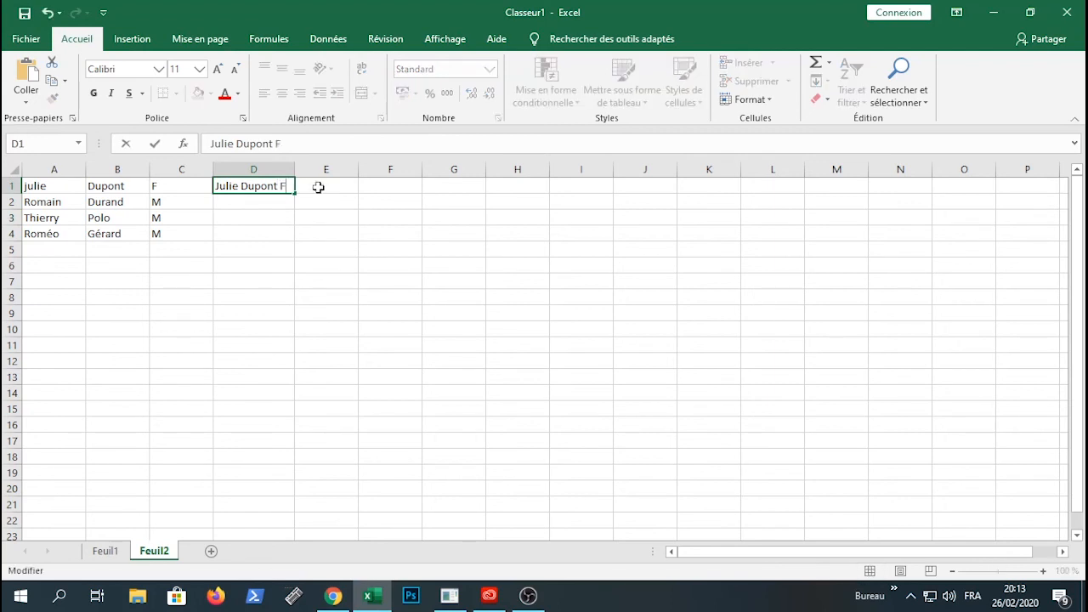
pyautogui.click(369, 273)
# Extend the name-and-gender entry in D1 down through D4 using Flash Fill, and autofit column D to the longer text.
pyautogui.click(274, 188)
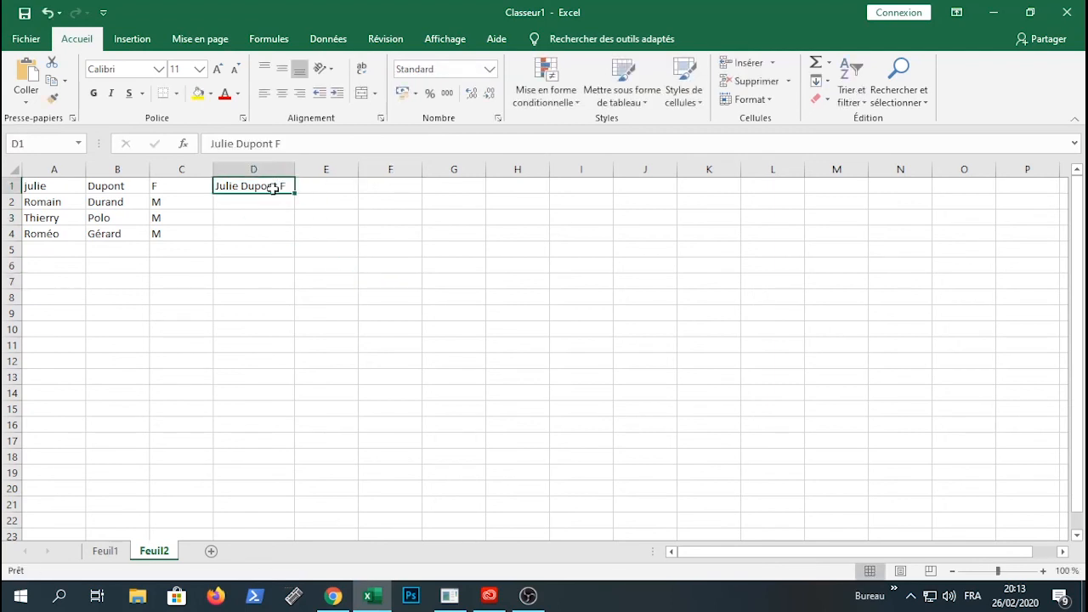
pyautogui.moveTo(295, 193); pyautogui.dragTo(294, 241)
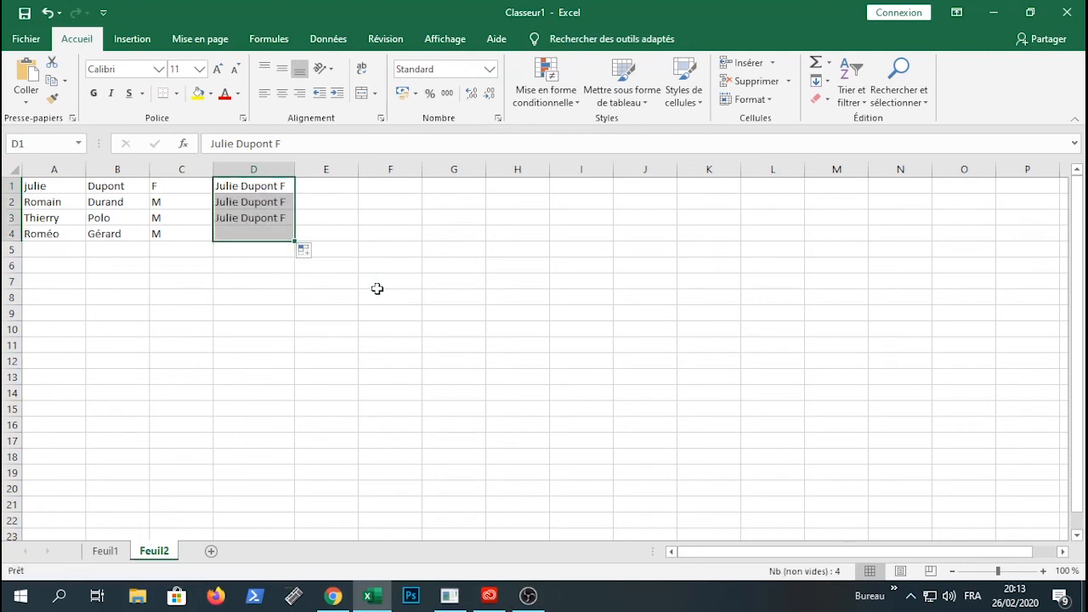
pyautogui.click(312, 253)
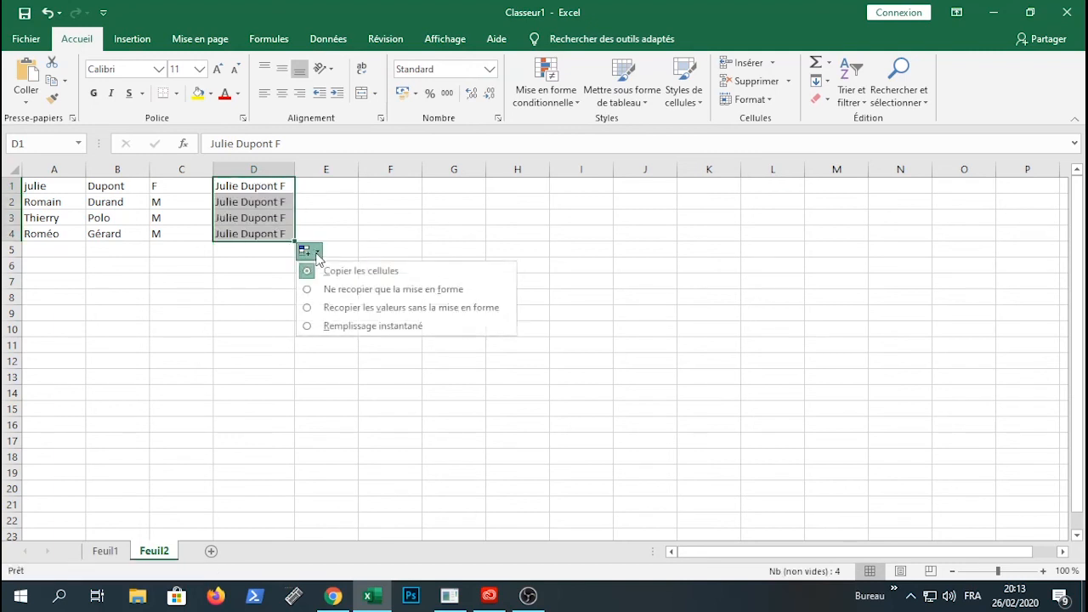
pyautogui.click(358, 331)
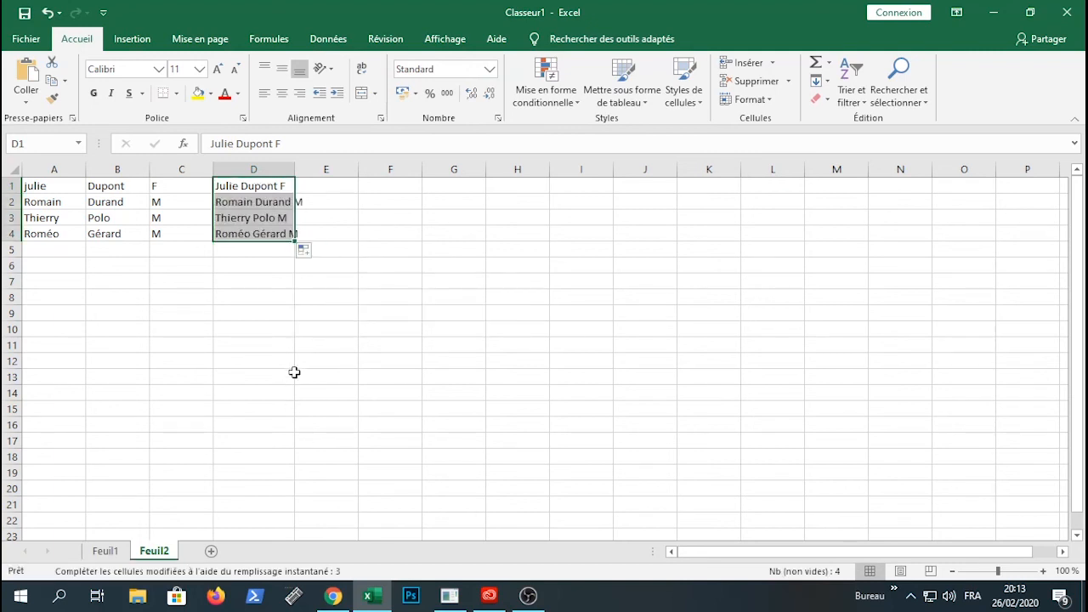
pyautogui.moveTo(293, 377); pyautogui.dragTo(349, 377)
pyautogui.doubleClick(294, 169)
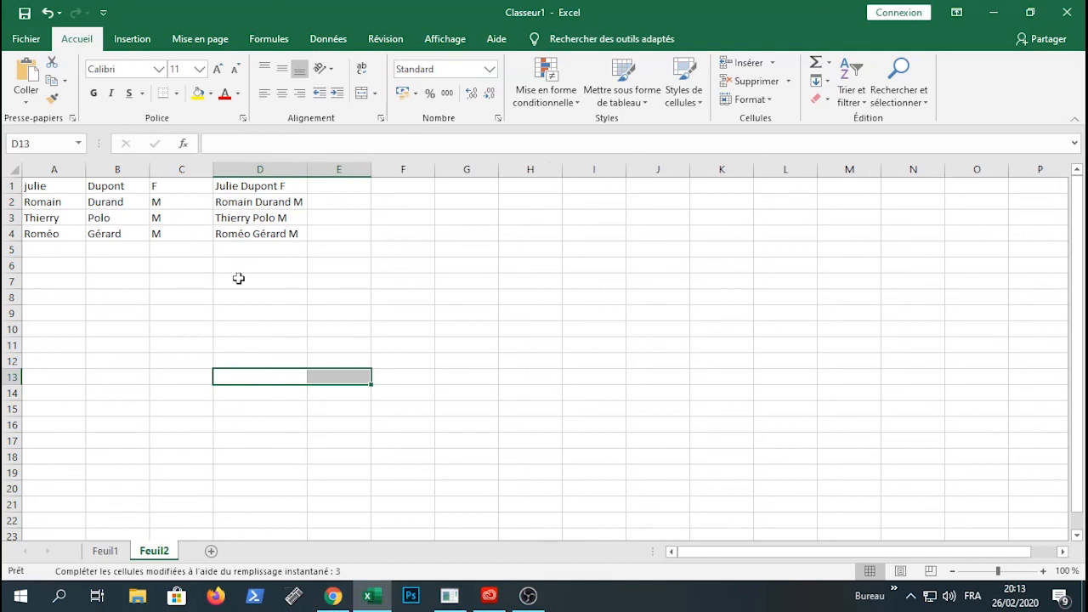